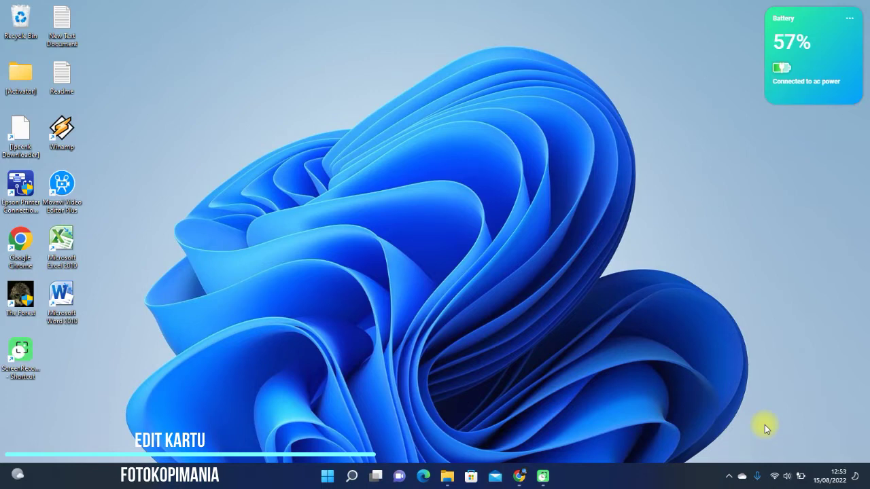
# Step: Search Google in Chrome for 'ukuran ktp'
pyautogui.click(520, 476)
pyautogui.click(342, 252)
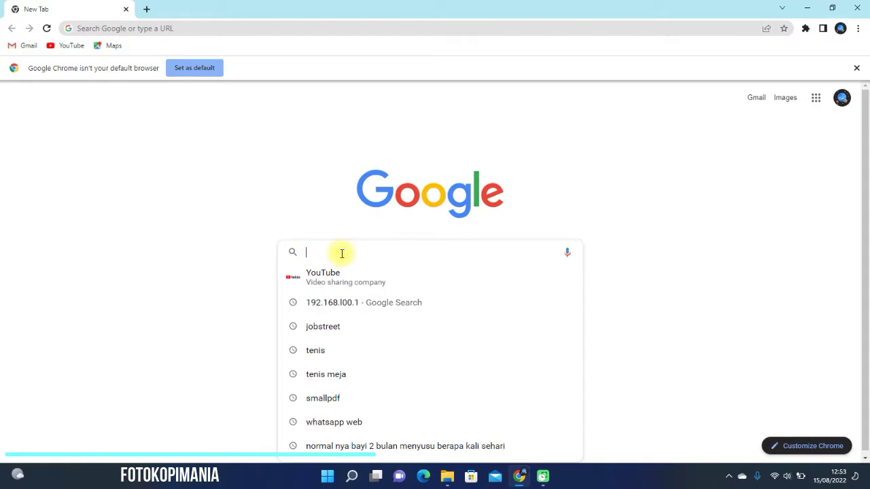
pyautogui.write('ukura')
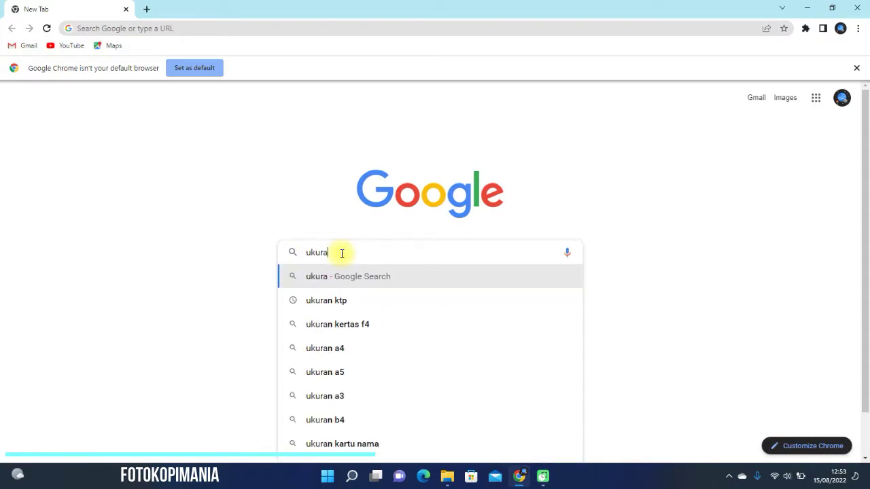
pyautogui.write('n ktp')
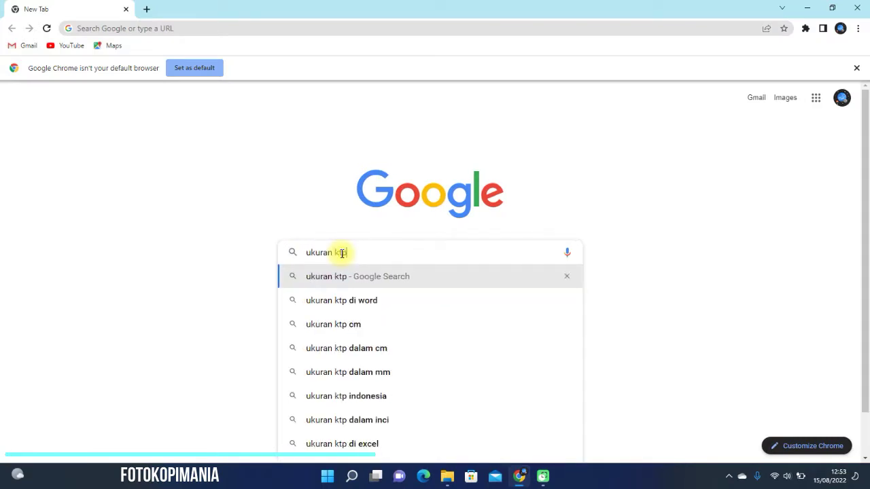
pyautogui.press('Return')
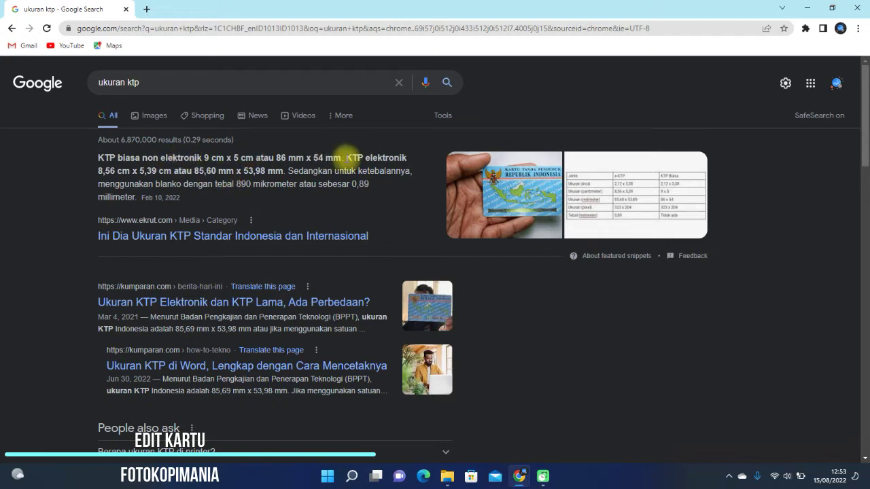
# Step: Highlight the e-KTP size 8,56 cm x 5,39 cm in the answer, then minimize Chrome
pyautogui.moveTo(346, 157); pyautogui.dragTo(408, 158)
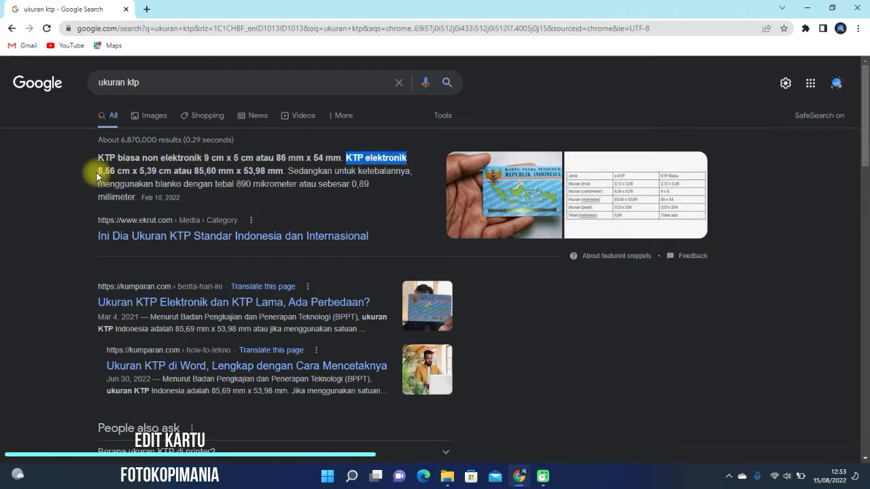
pyautogui.moveTo(96, 173); pyautogui.dragTo(157, 171)
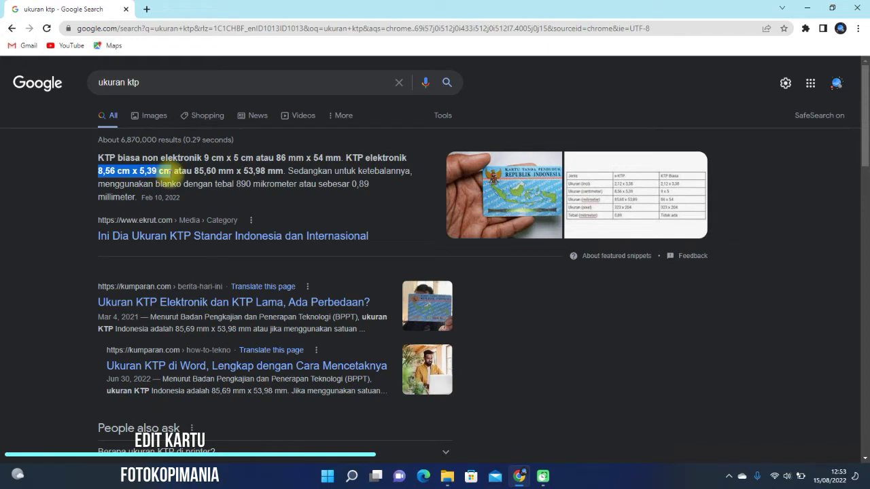
pyautogui.moveTo(166, 171); pyautogui.dragTo(168, 179)
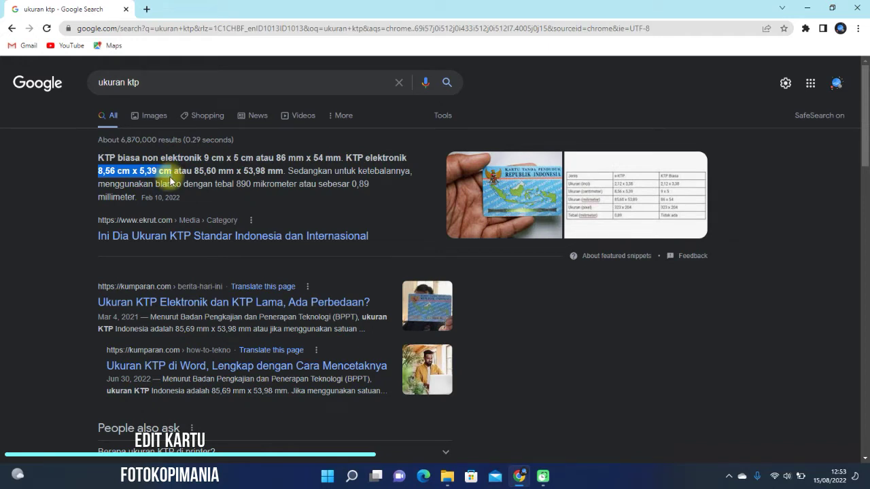
pyautogui.doubleClick(782, 10)
pyautogui.click(757, 83)
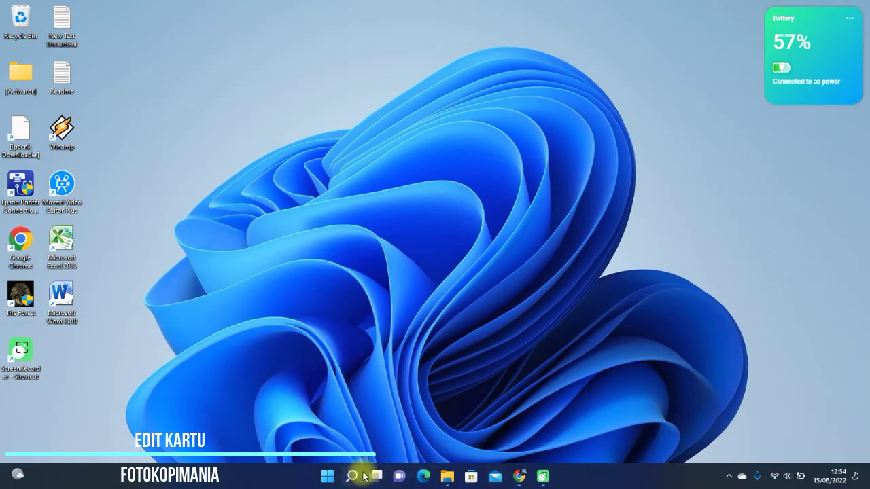
# Step: Launch Adobe Photoshop 2020 from the Start menu's All apps list
pyautogui.click(331, 478)
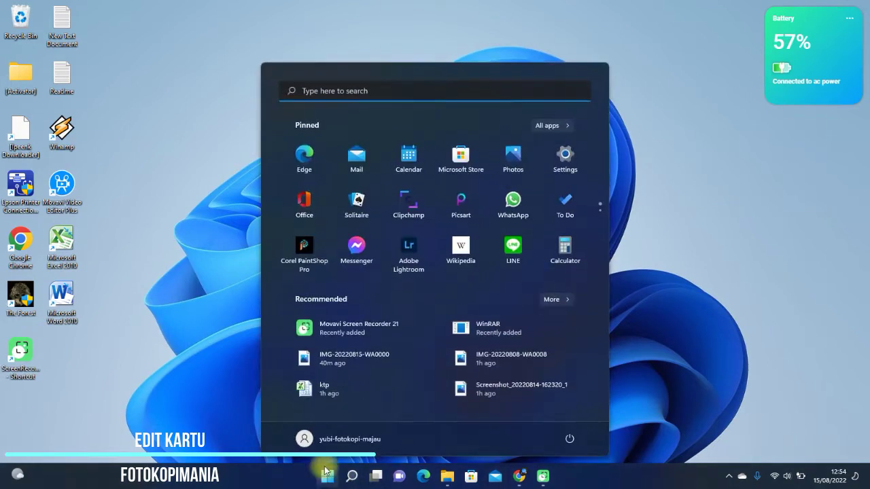
pyautogui.click(552, 126)
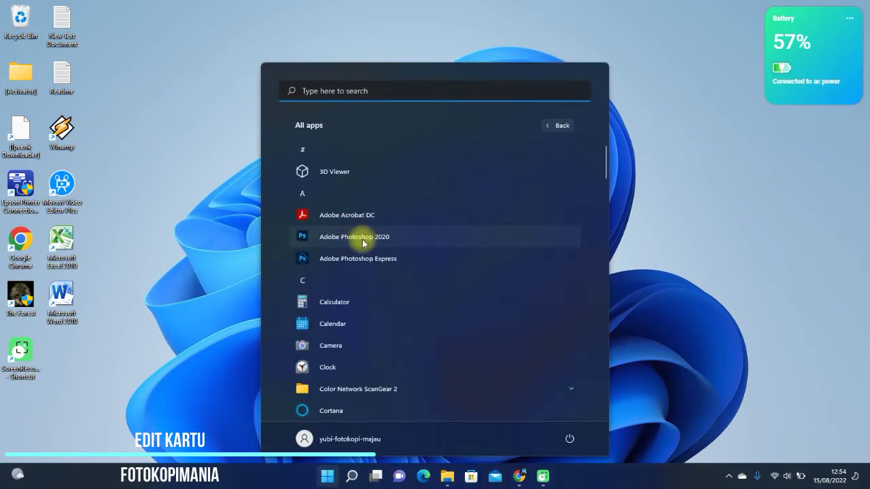
pyautogui.click(361, 238)
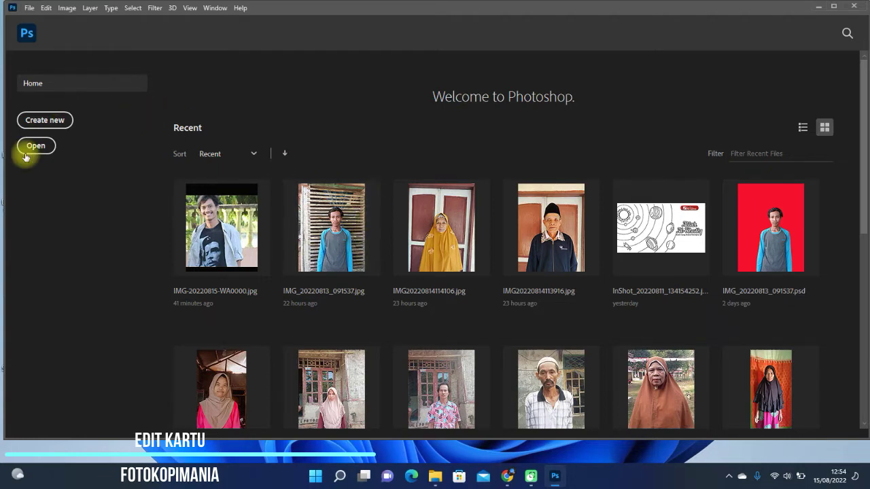
pyautogui.click(48, 126)
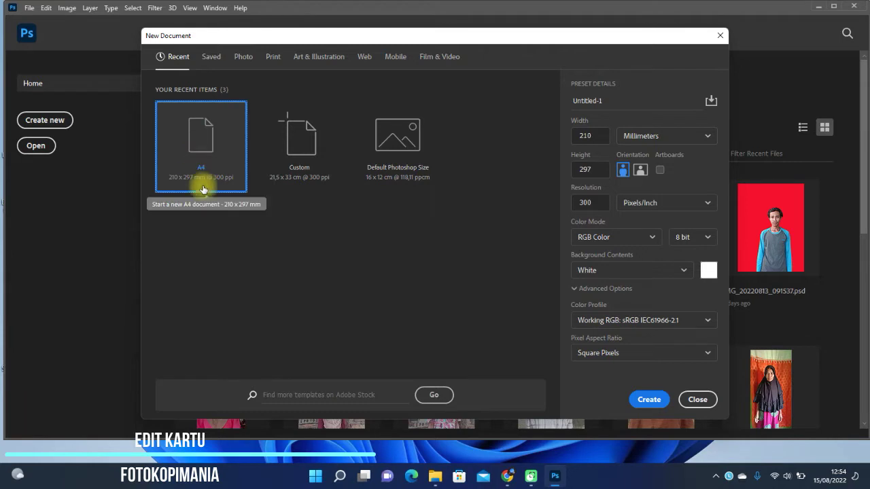
# Step: Create a blank white A4 document (210 x 297 mm, 300 ppi) as Untitled-1
pyautogui.click(649, 400)
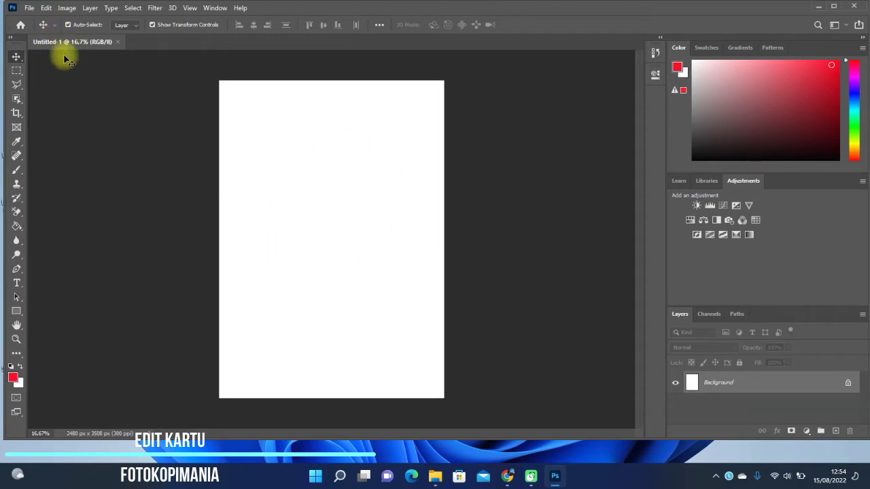
pyautogui.click(30, 7)
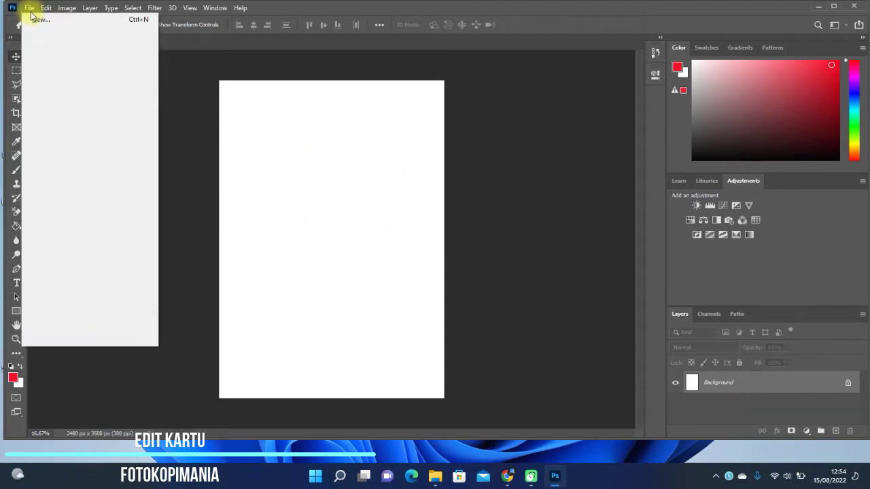
# Step: Open IMG-20220803-WA0006 from D:\blutut\New folder (2) via File > Open
pyautogui.click(40, 30)
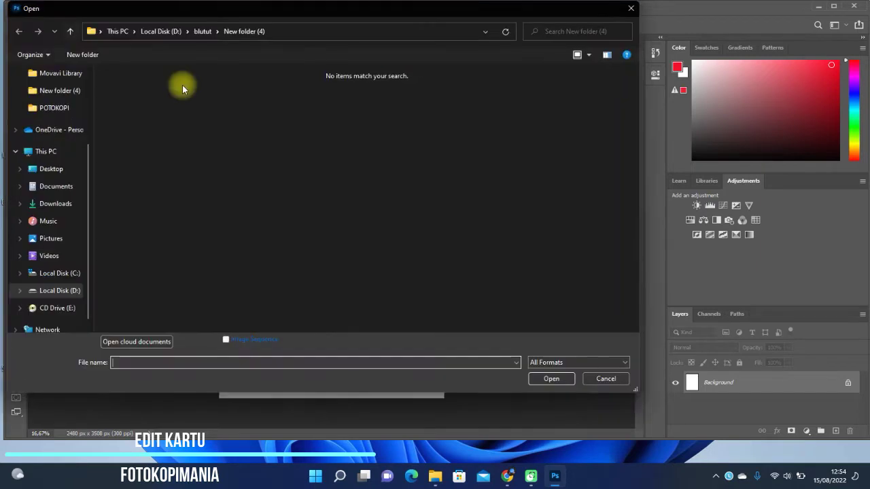
pyautogui.click(42, 291)
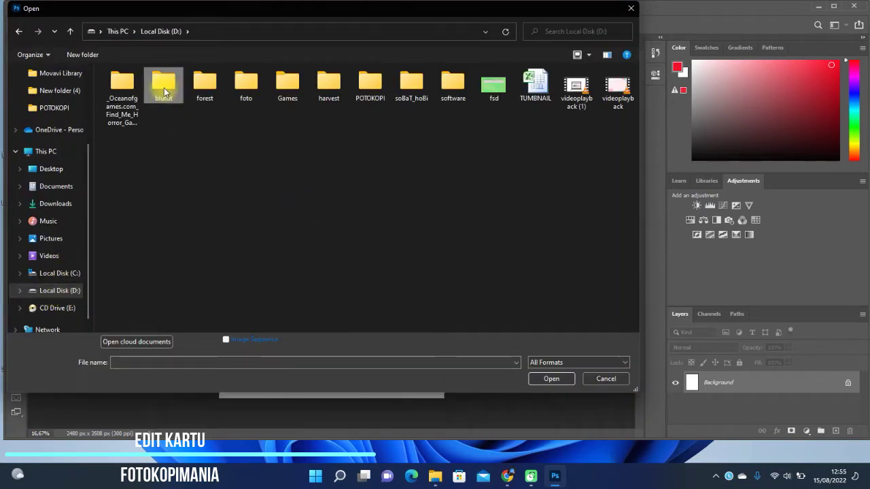
pyautogui.doubleClick(162, 107)
pyautogui.doubleClick(149, 105)
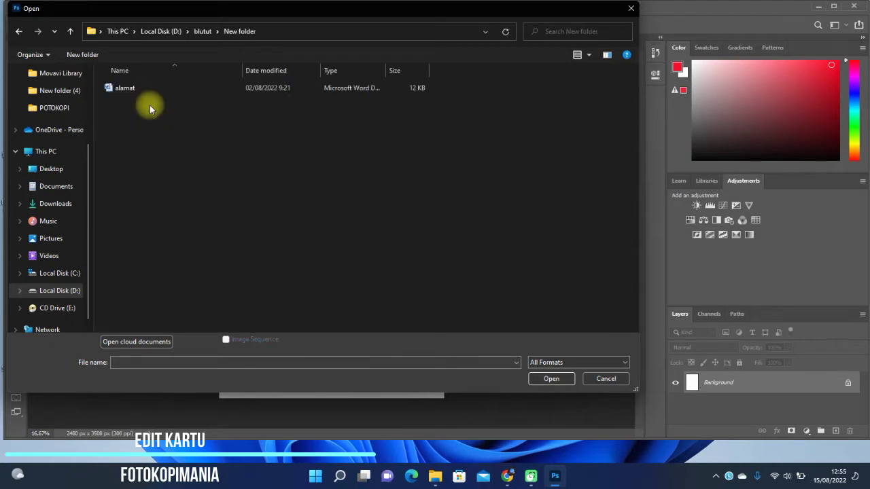
pyautogui.click(19, 32)
pyautogui.doubleClick(198, 104)
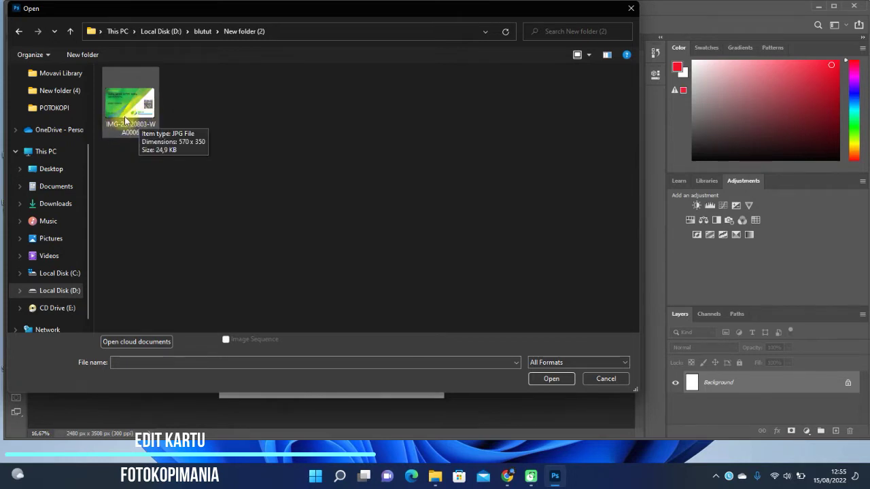
pyautogui.moveTo(143, 122)
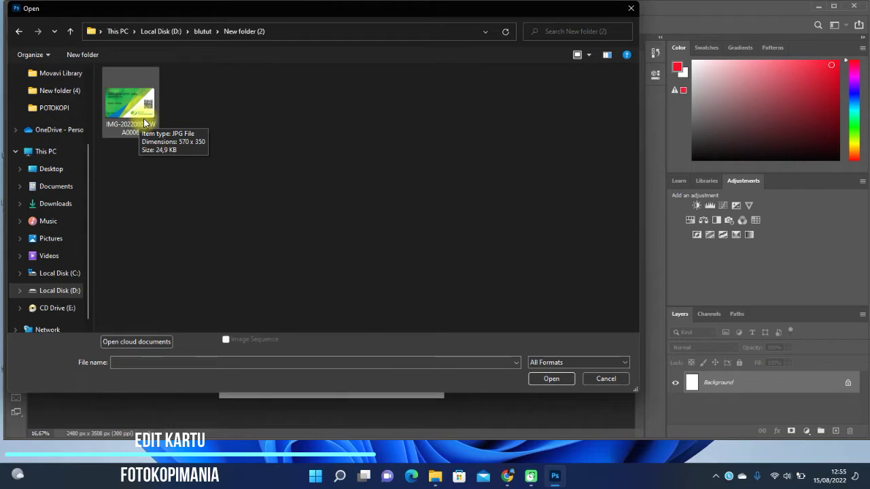
pyautogui.doubleClick(145, 139)
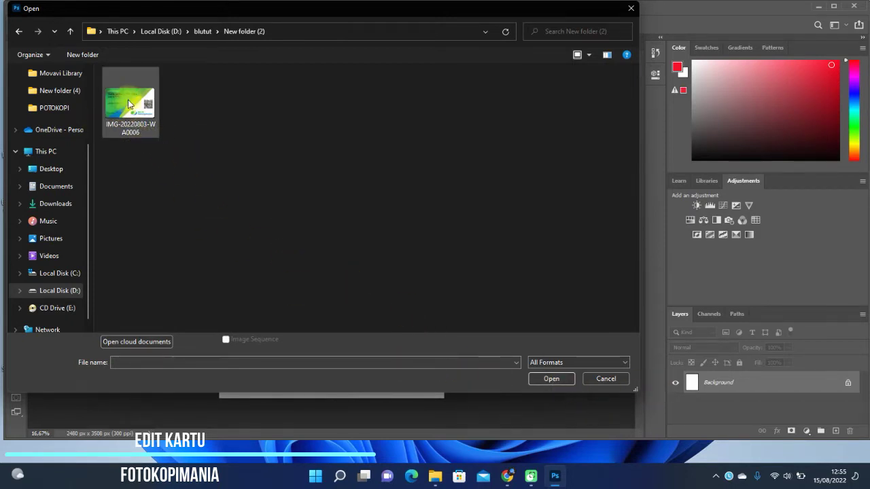
# Step: Open the card image IMG-20220803-WA0006 in Paint from D:\blutut\New folder (2) in File Explorer
pyautogui.click(435, 474)
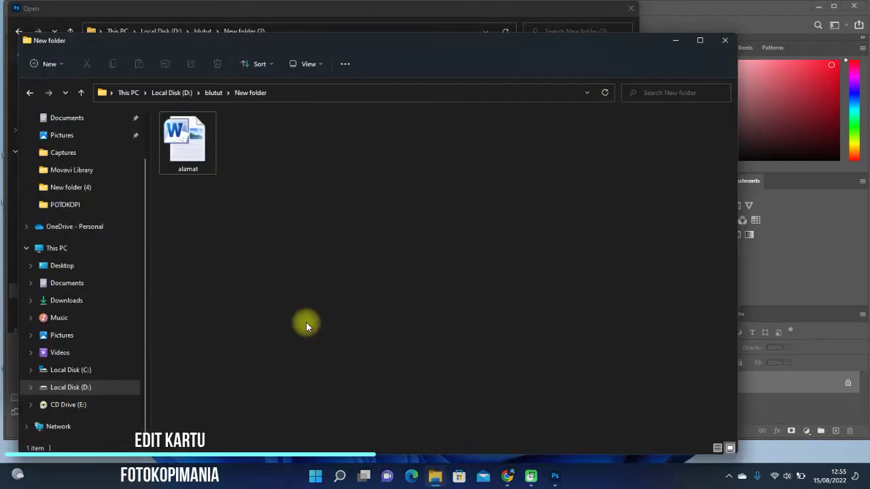
pyautogui.click(73, 388)
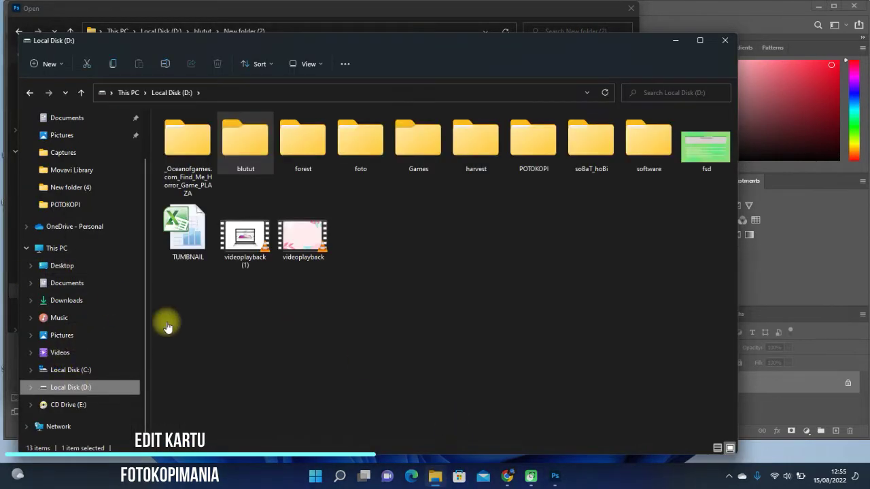
pyautogui.click(68, 371)
pyautogui.click(65, 387)
pyautogui.doubleClick(235, 150)
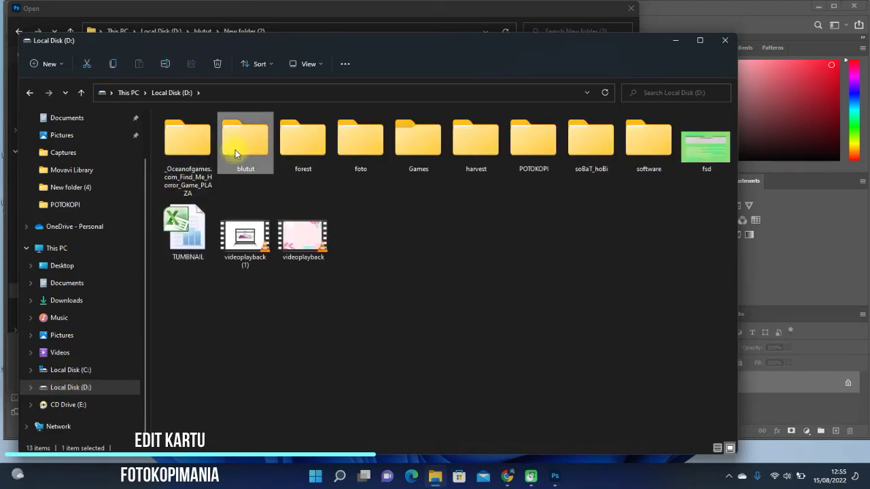
pyautogui.doubleClick(241, 150)
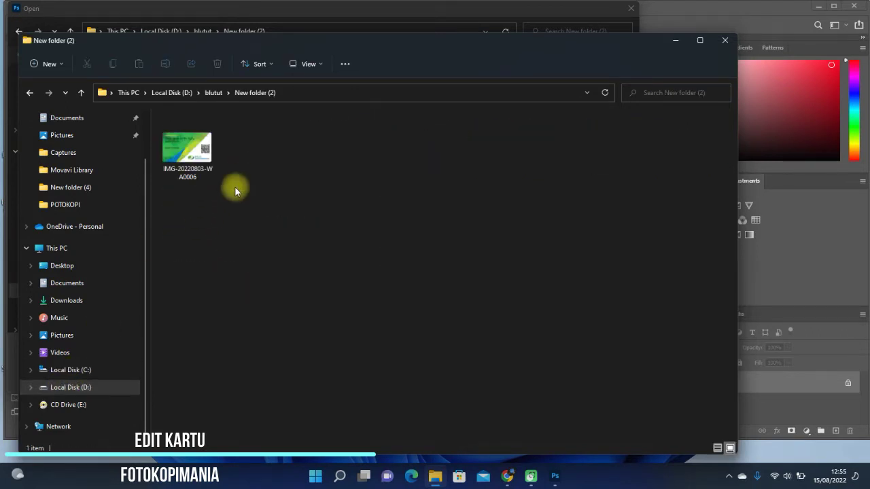
pyautogui.click(198, 155)
pyautogui.doubleClick(198, 155)
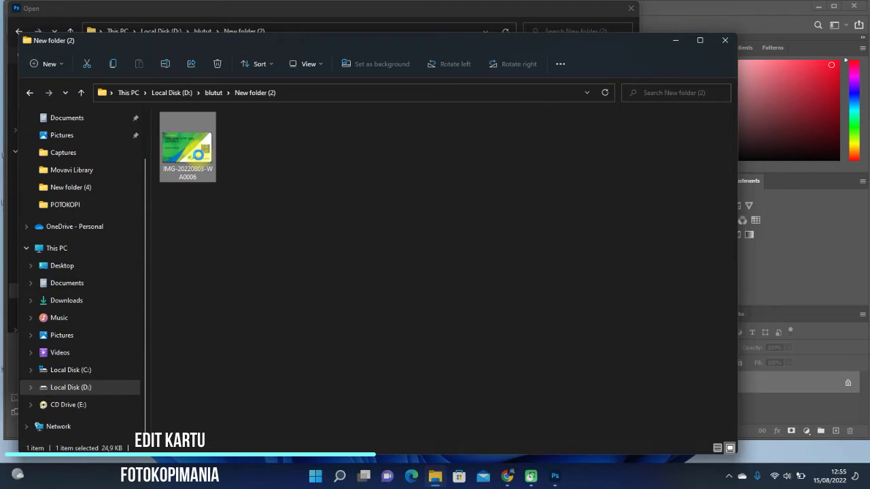
pyautogui.rightClick(199, 154)
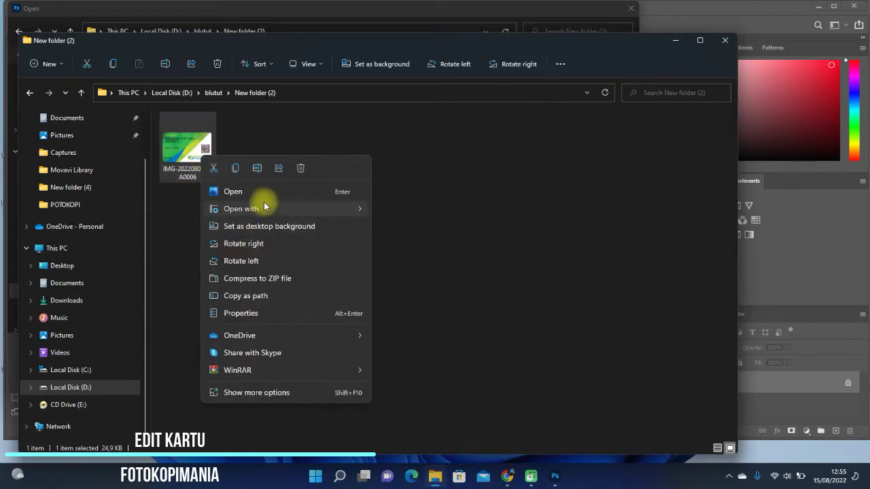
pyautogui.click(349, 194)
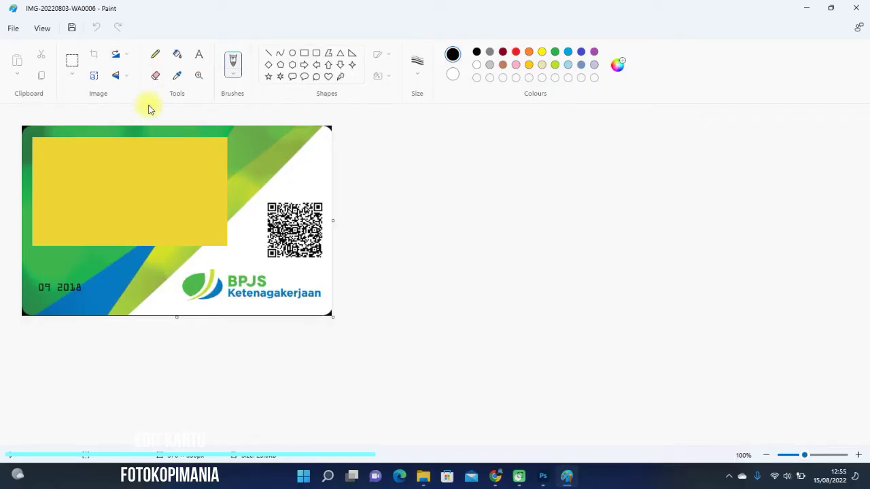
# Step: Erase a small spot at the card's left edge with a larger white eraser, then close Paint
pyautogui.click(154, 75)
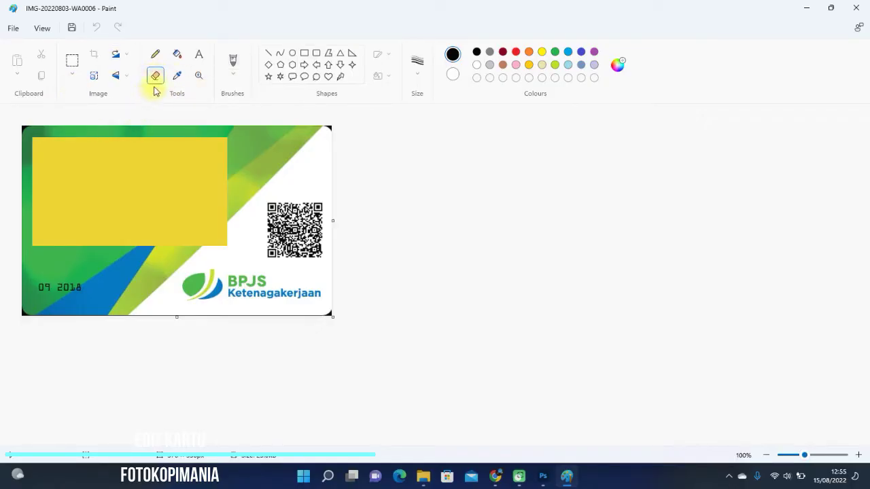
pyautogui.click(418, 76)
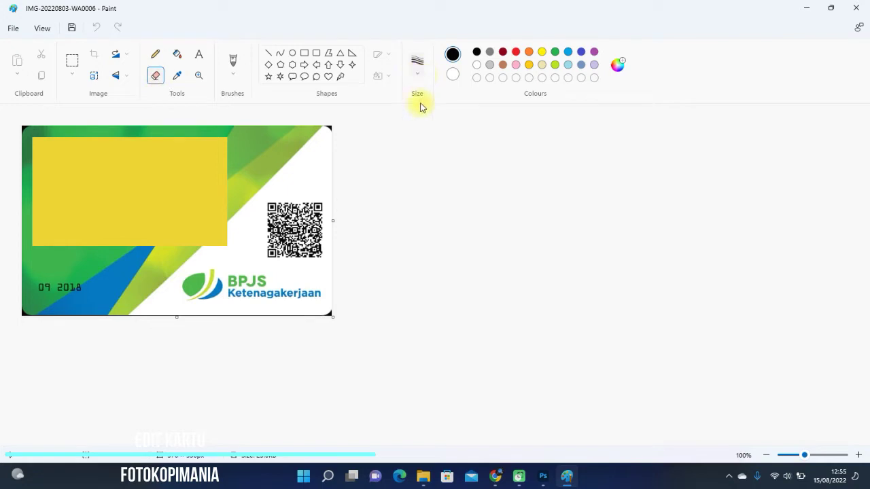
pyautogui.click(424, 168)
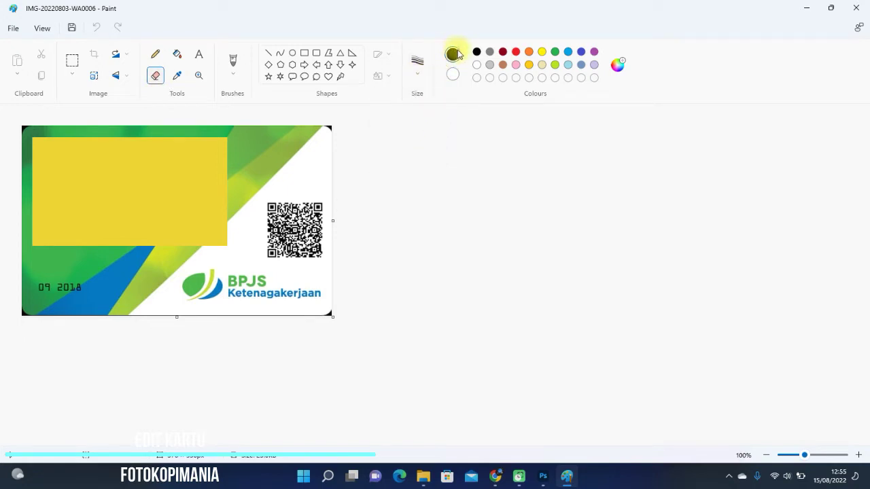
pyautogui.click(453, 74)
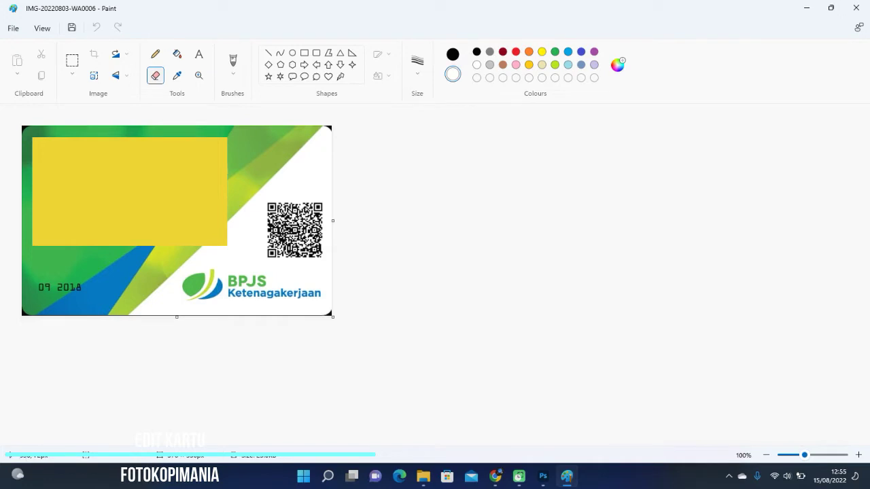
pyautogui.click(27, 185)
pyautogui.click(855, 8)
# Step: Save the edited card image and open the card front in Photoshop
pyautogui.click(381, 268)
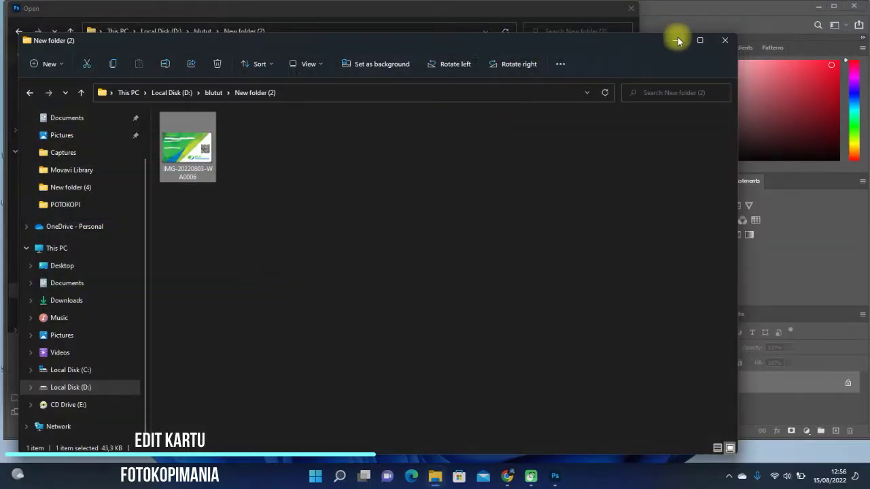
pyautogui.click(676, 38)
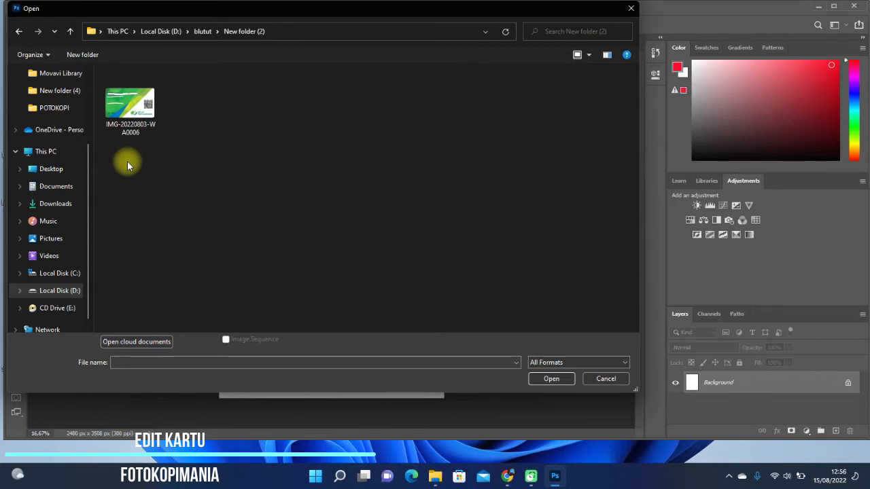
pyautogui.doubleClick(131, 109)
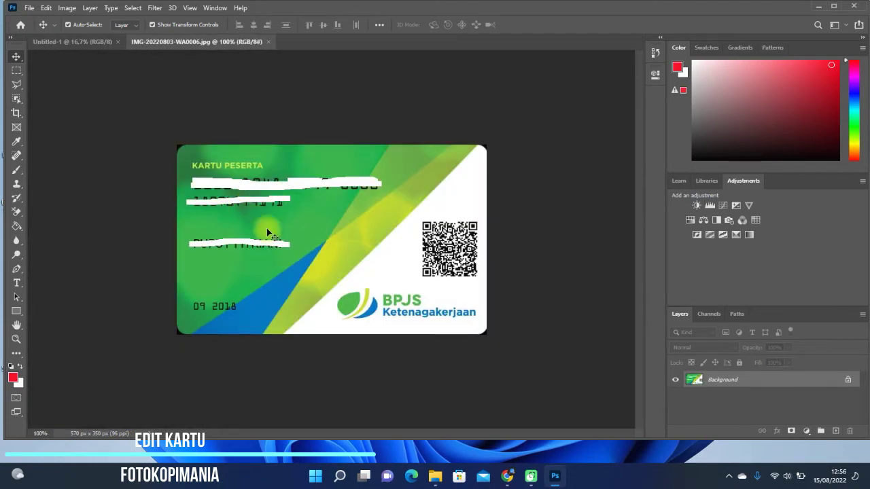
# Step: Open the card back image fsd.jpg from Local Disk (D:)
pyautogui.click(29, 8)
pyautogui.click(36, 31)
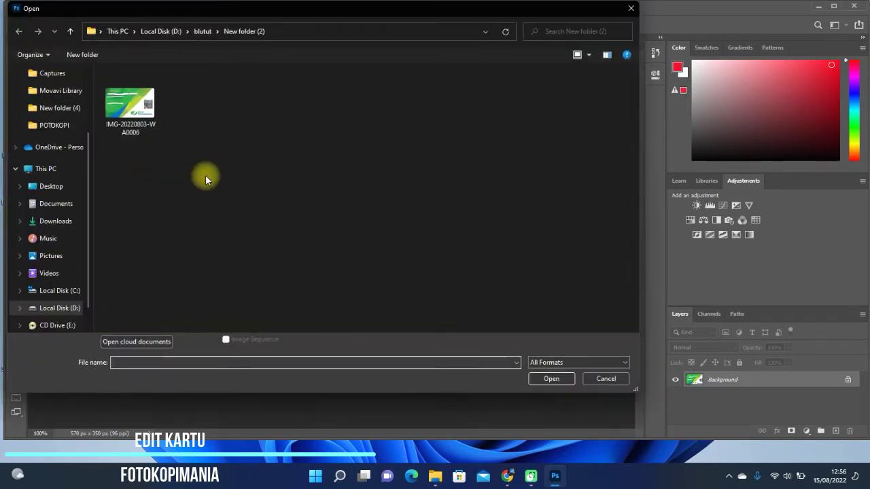
pyautogui.click(68, 308)
pyautogui.doubleClick(493, 87)
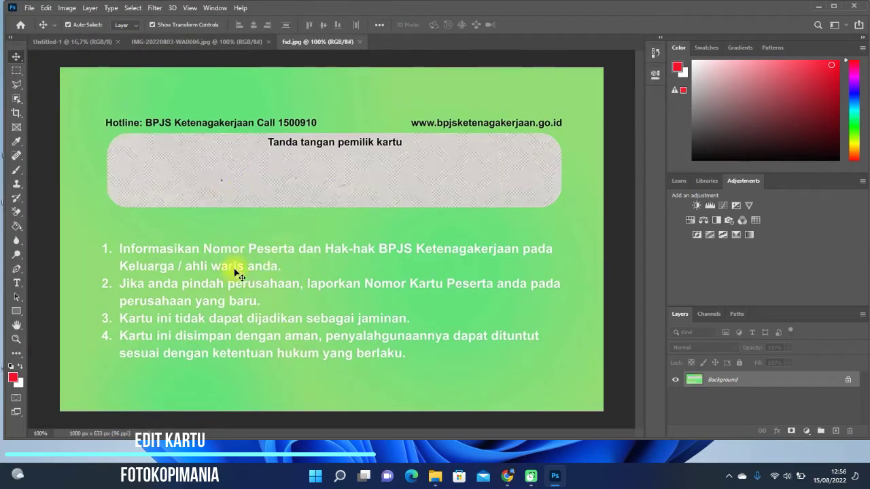
# Step: Drag the card front onto the A4 Untitled-1 page as Layer 1
pyautogui.click(232, 44)
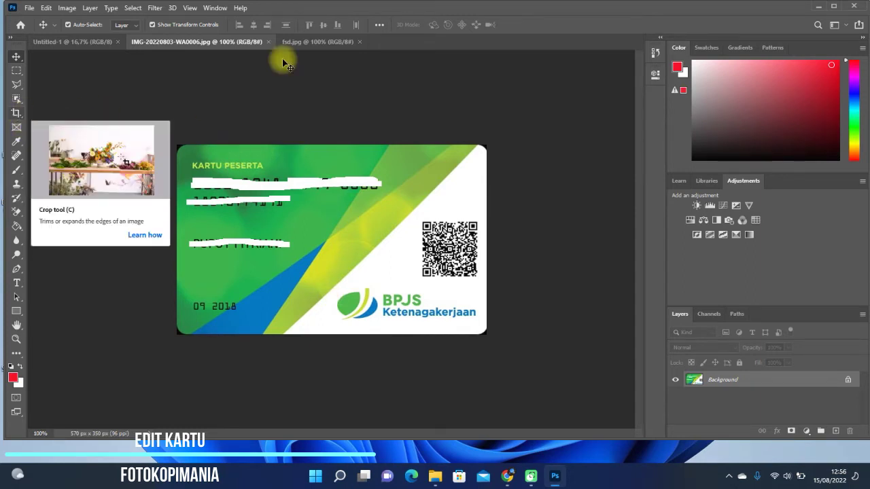
pyautogui.click(313, 45)
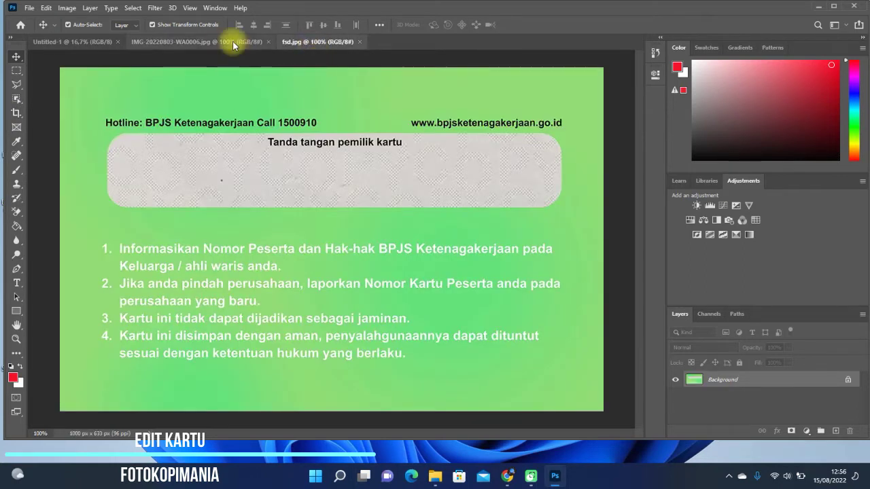
pyautogui.click(232, 41)
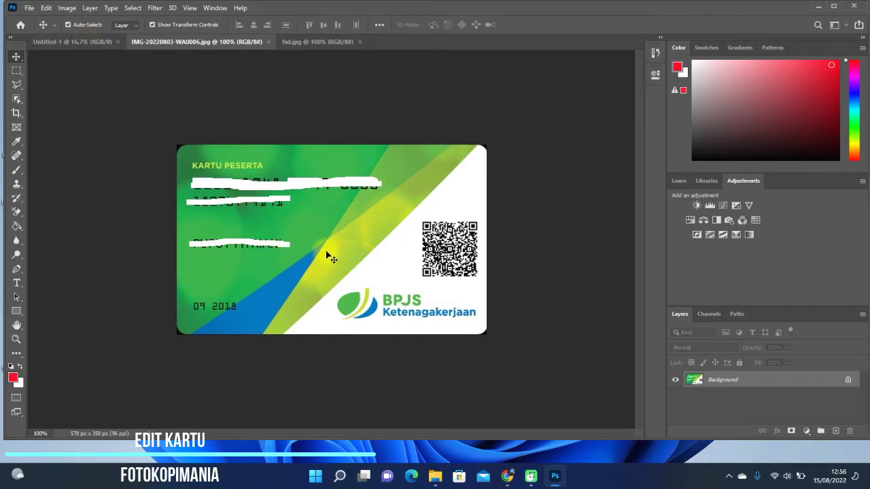
pyautogui.moveTo(95, 48); pyautogui.dragTo(299, 177)
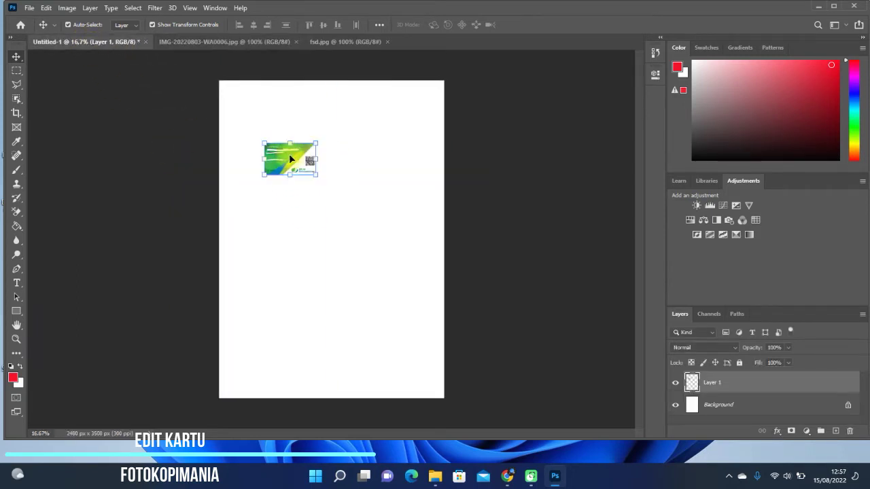
pyautogui.moveTo(299, 177); pyautogui.dragTo(259, 125)
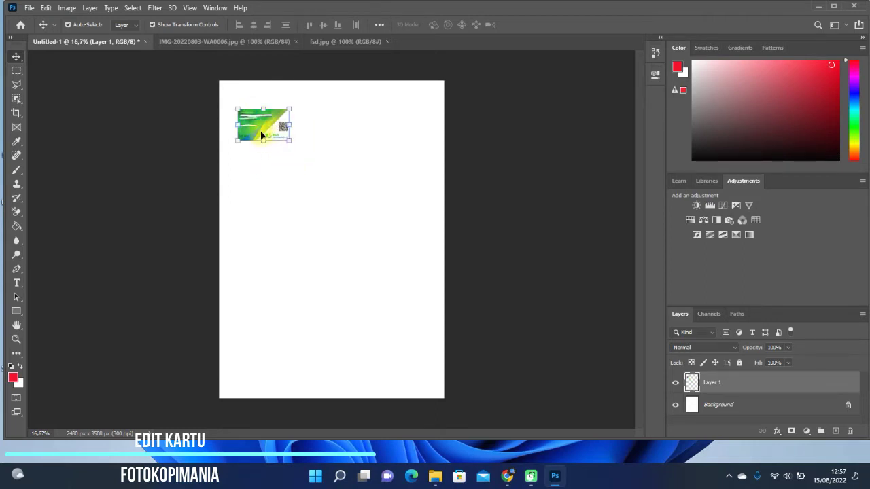
pyautogui.moveTo(290, 141); pyautogui.dragTo(333, 174)
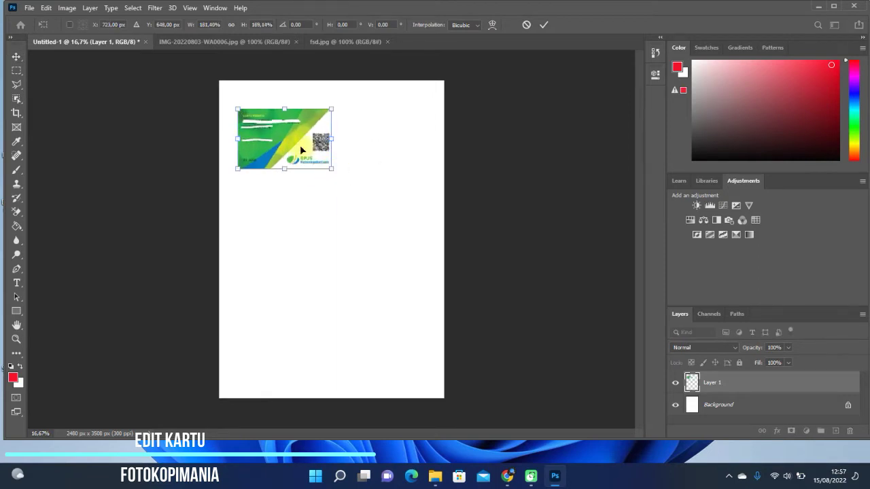
pyautogui.doubleClick(327, 168)
pyautogui.click(752, 391)
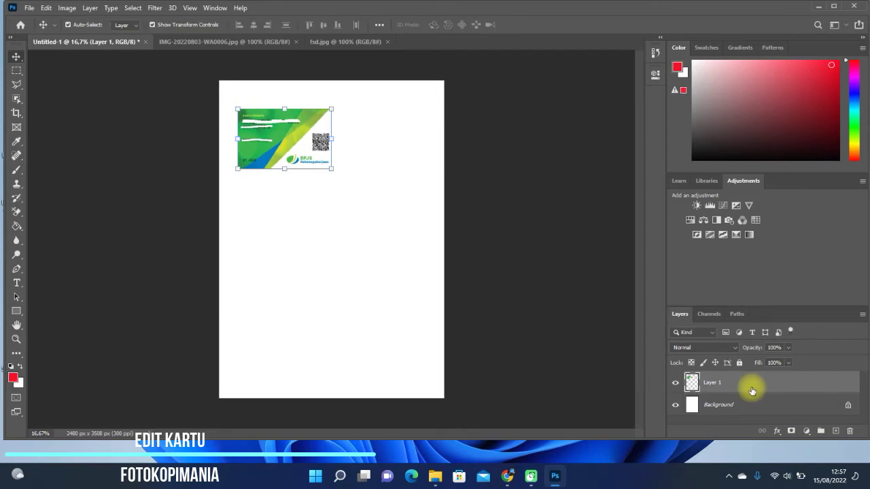
pyautogui.press('Delete')
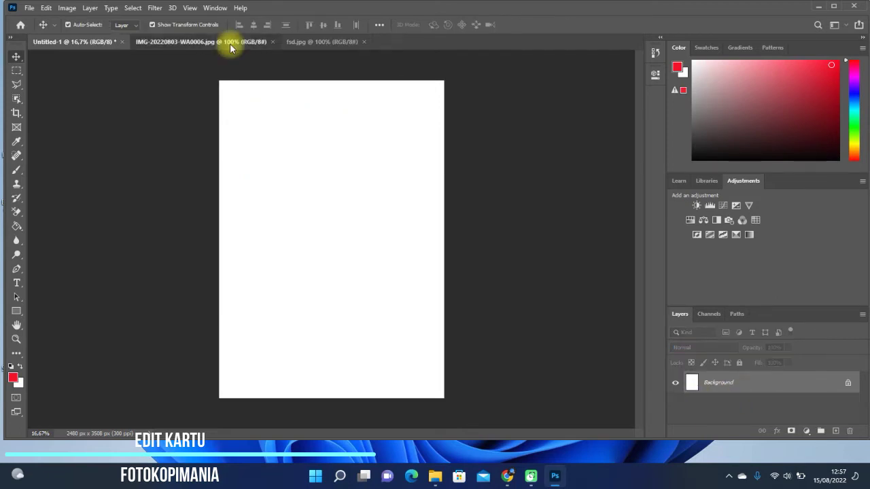
pyautogui.click(230, 44)
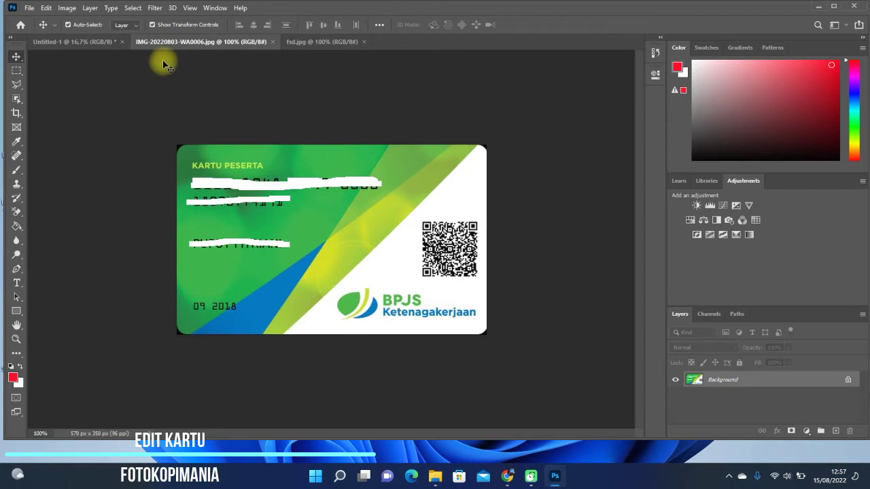
# Step: Resize the card front to 50 cm wide (1890 × 1160 px), fit it on screen, and return to Untitled-1
pyautogui.click(68, 9)
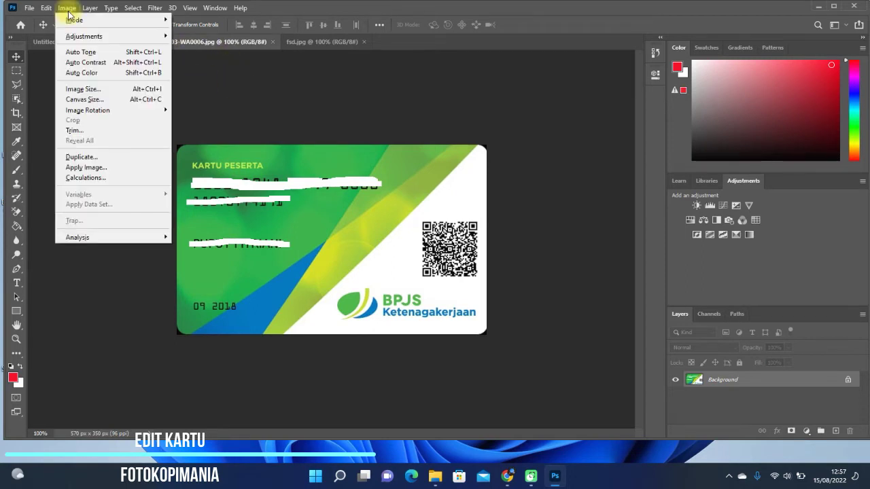
pyautogui.click(95, 88)
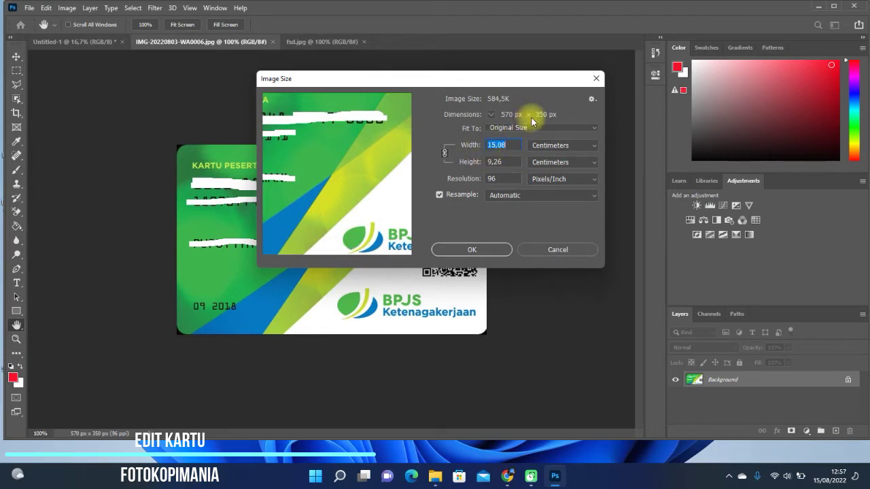
pyautogui.write('50')
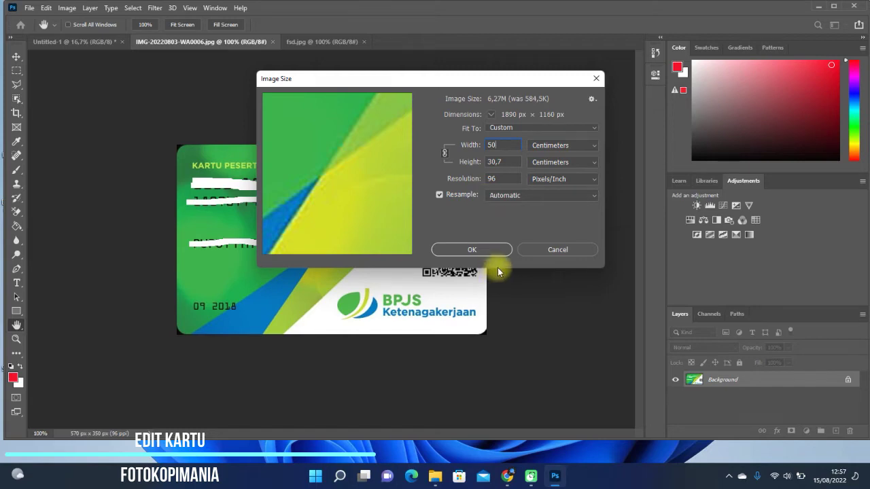
pyautogui.click(483, 249)
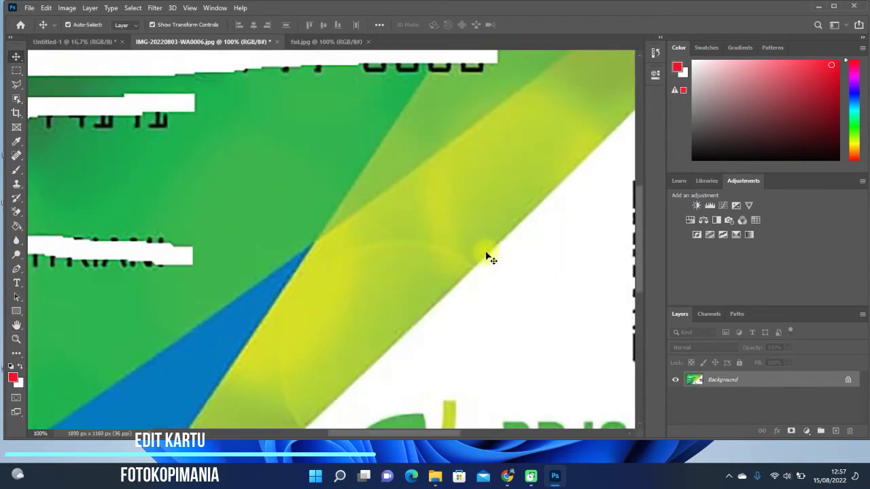
pyautogui.click(189, 8)
pyautogui.click(208, 108)
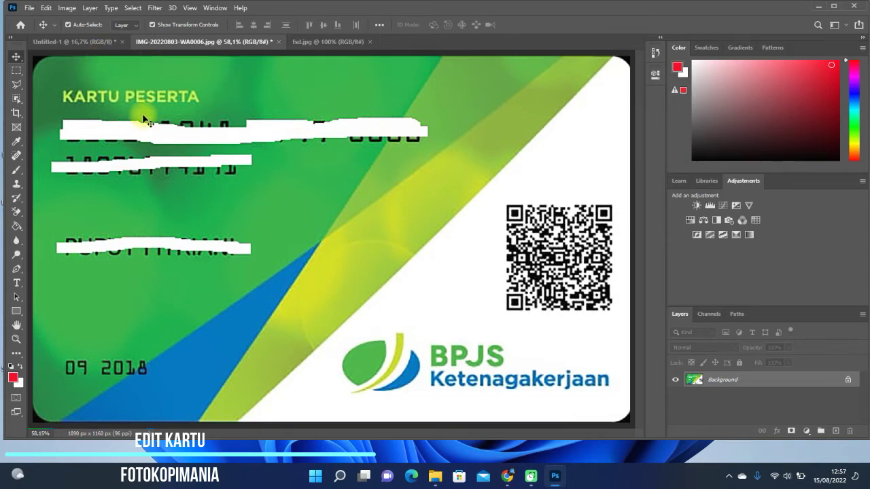
pyautogui.click(101, 45)
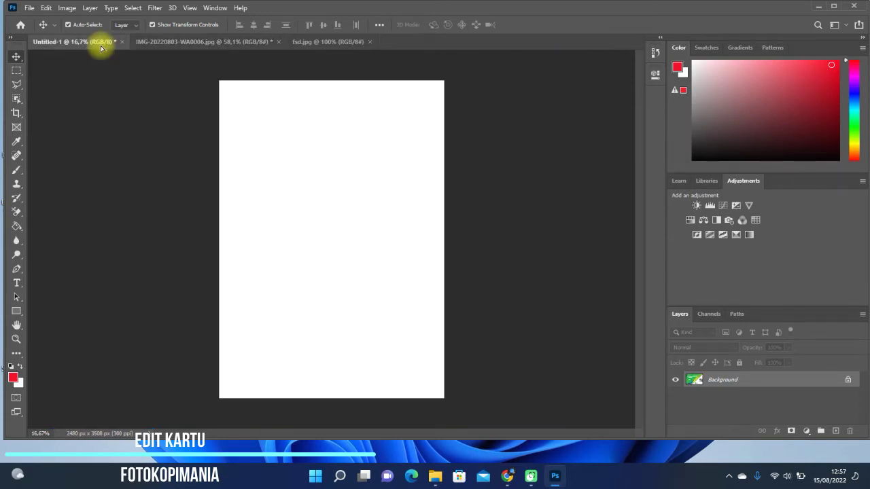
# Step: Paste the card front near the top of the A4 page and start Free Transform, checking the 8,56 × 5,39 cm size
pyautogui.hotkey('ctrl', 'v')
pyautogui.moveTo(322, 205); pyautogui.dragTo(332, 193)
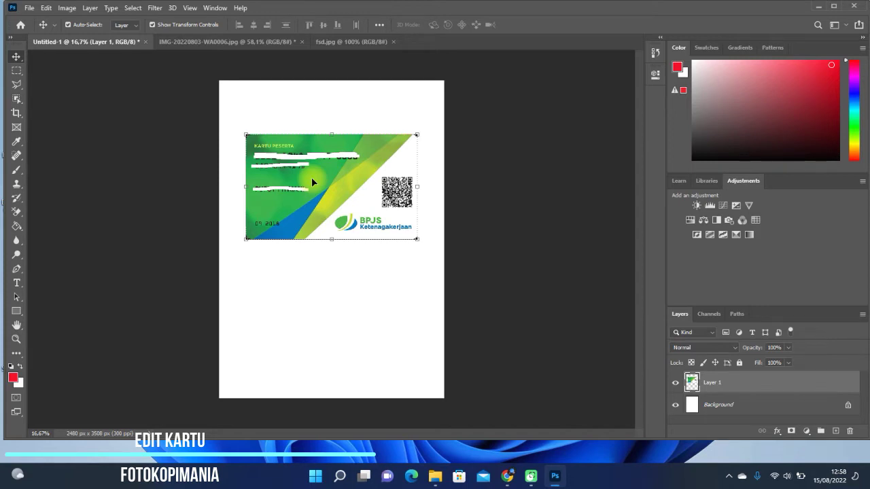
pyautogui.press('ctrl')
pyautogui.hotkey('ctrl', 't')
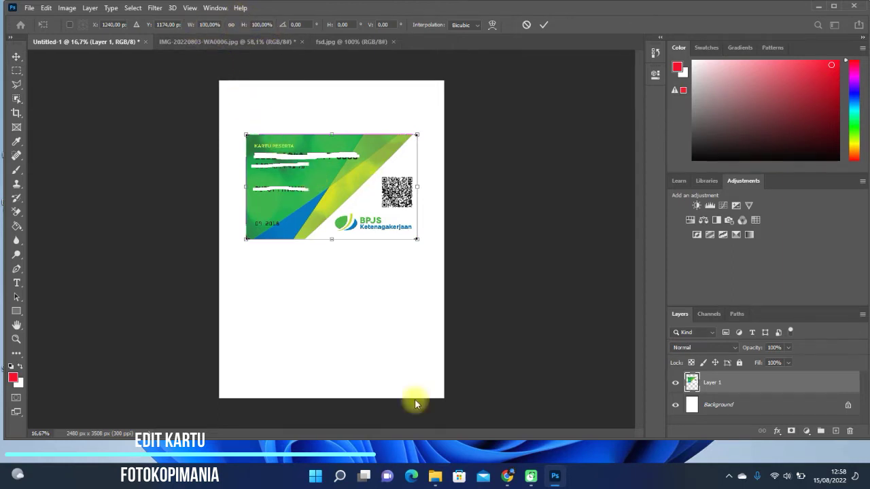
pyautogui.click(509, 480)
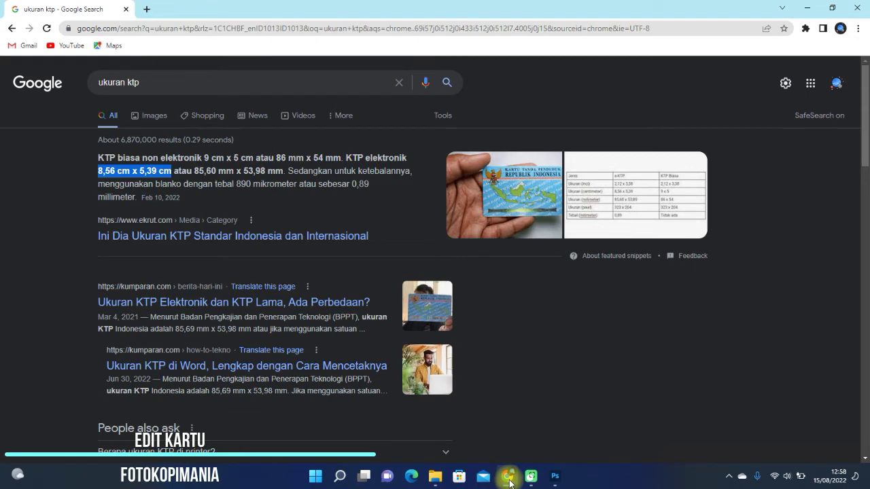
pyautogui.click(509, 479)
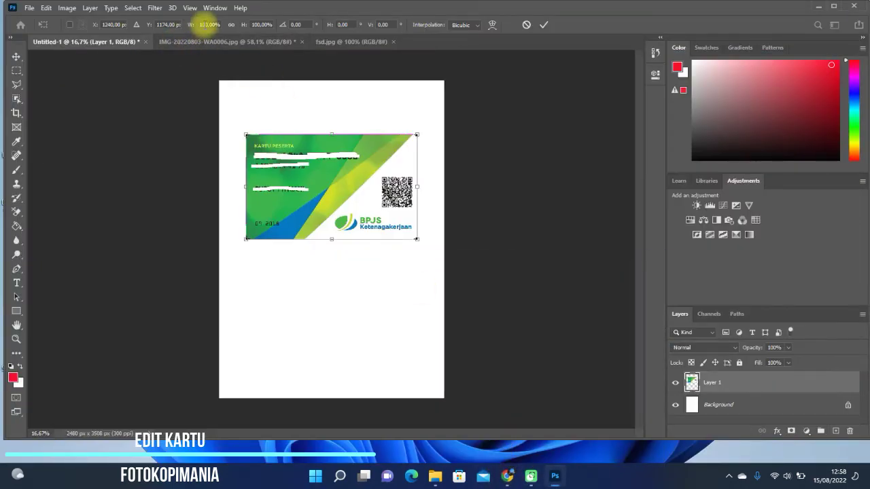
# Step: Try transform values 8,56 cm and 5,39 plus a 1174 vertical position in the options bar
pyautogui.click(207, 24)
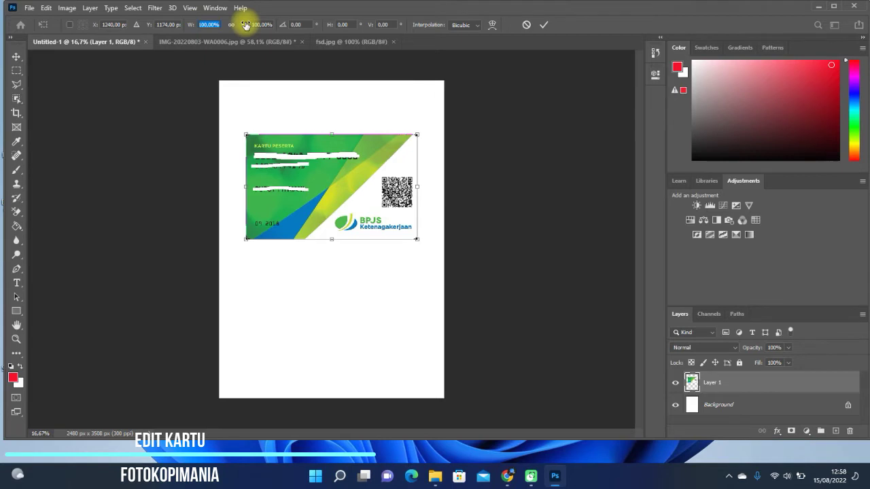
pyautogui.write('8,56 c')
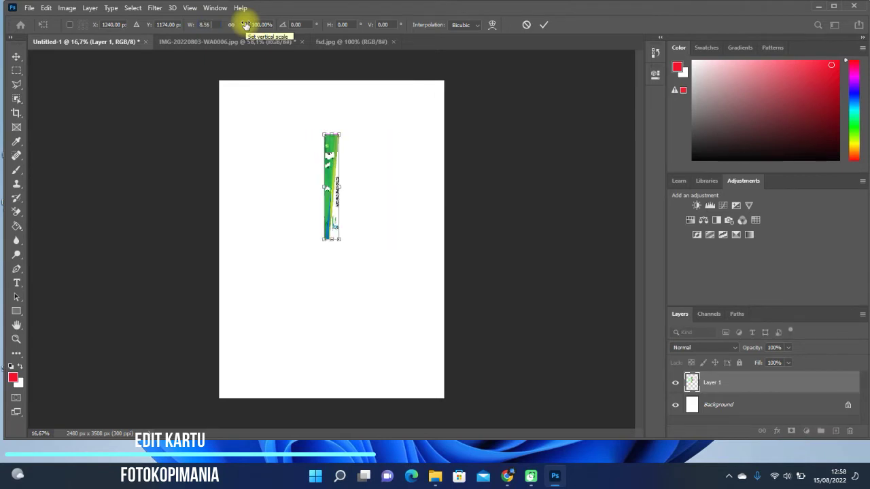
pyautogui.write('m')
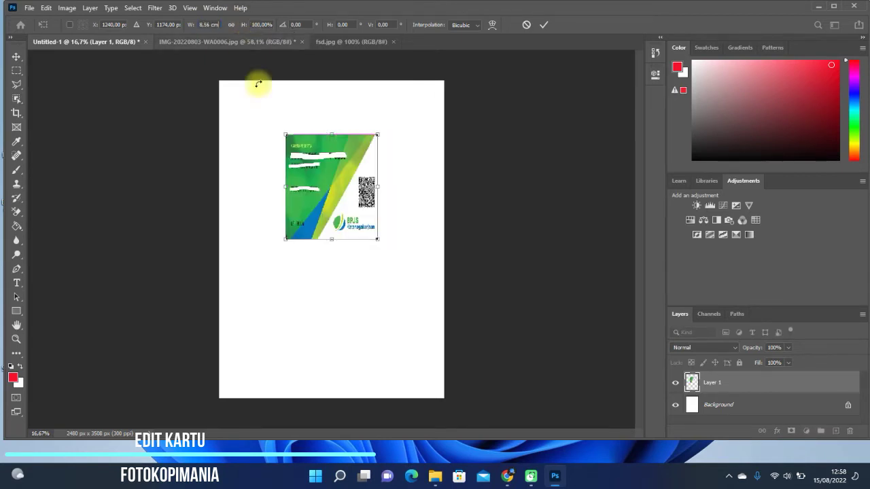
pyautogui.click(510, 477)
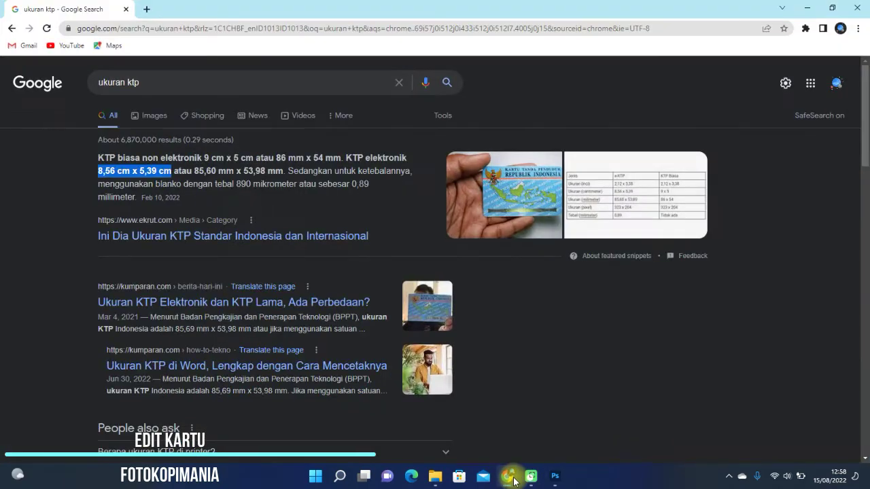
pyautogui.click(510, 477)
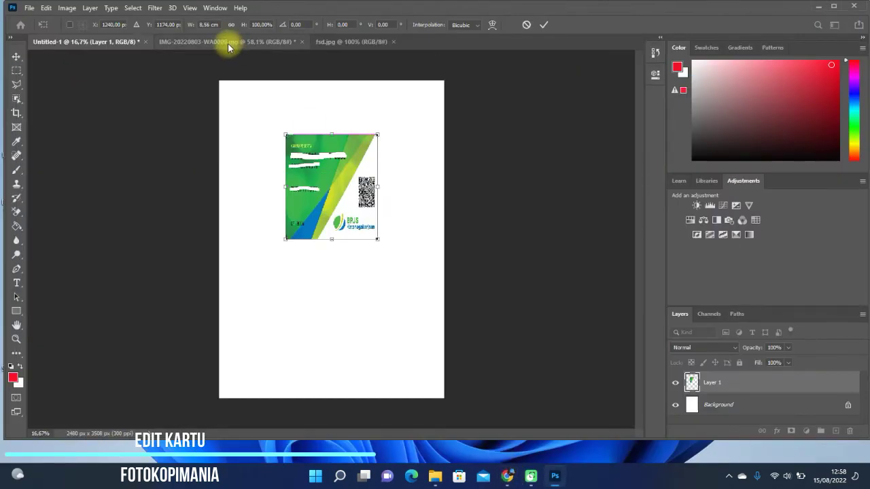
pyautogui.click(192, 24)
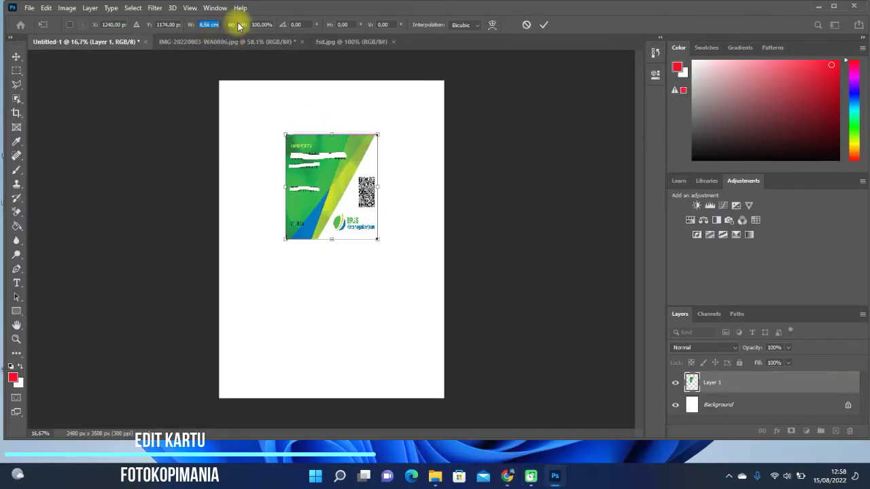
pyautogui.write('5,39')
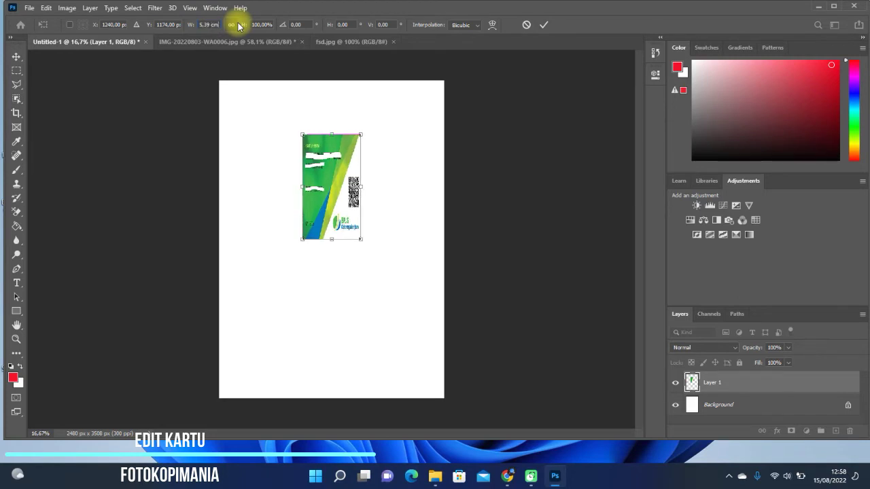
pyautogui.click(169, 24)
pyautogui.write('1174')
pyautogui.click(208, 25)
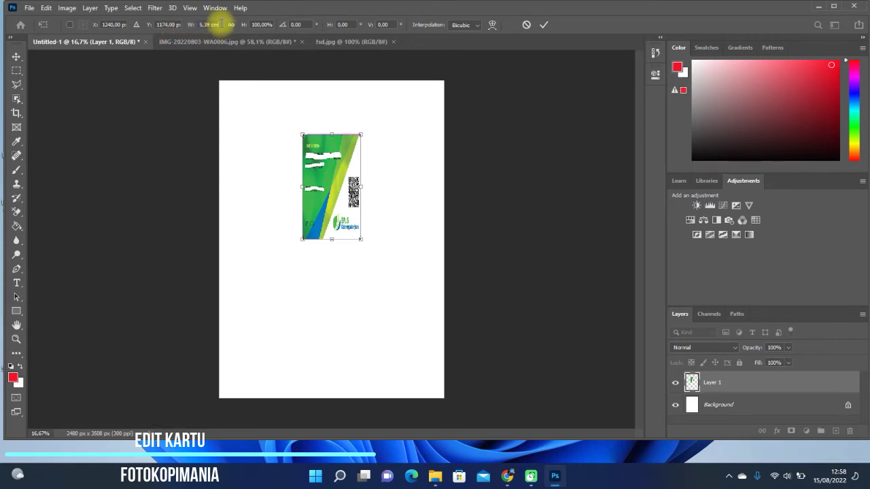
# Step: Set the card's transform width to 8,56 cm
pyautogui.moveTo(221, 24); pyautogui.dragTo(198, 24)
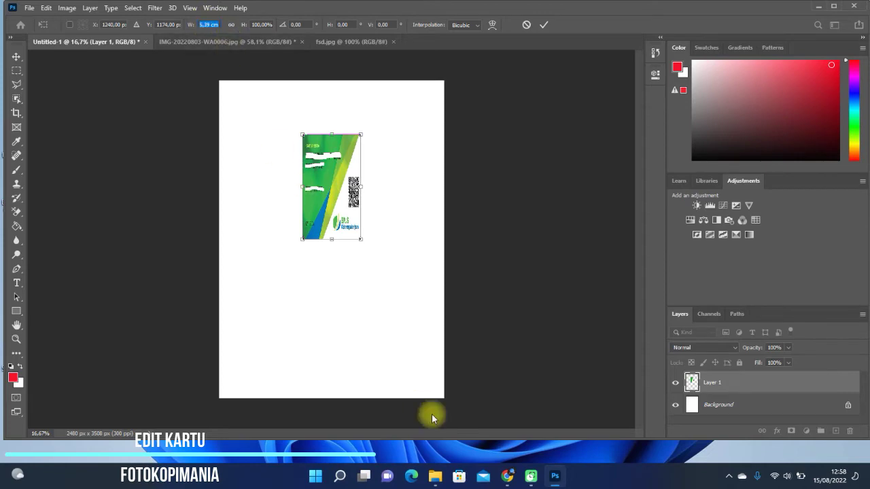
pyautogui.click(508, 477)
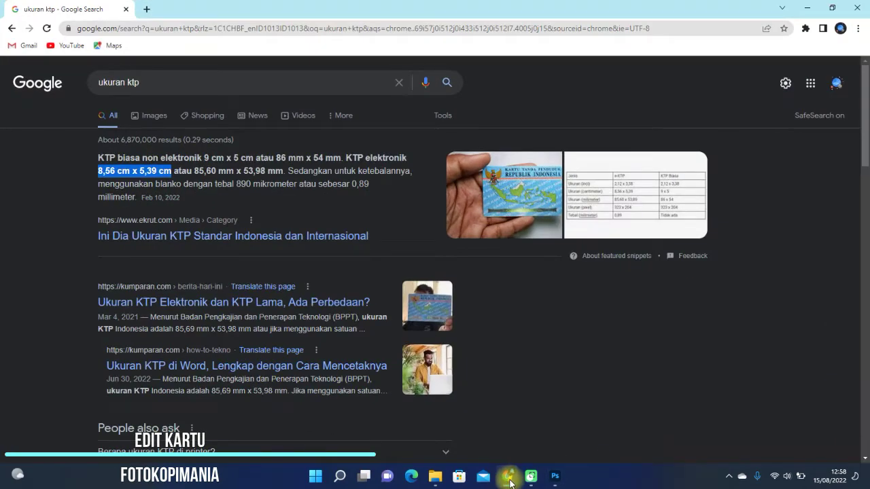
pyautogui.click(510, 479)
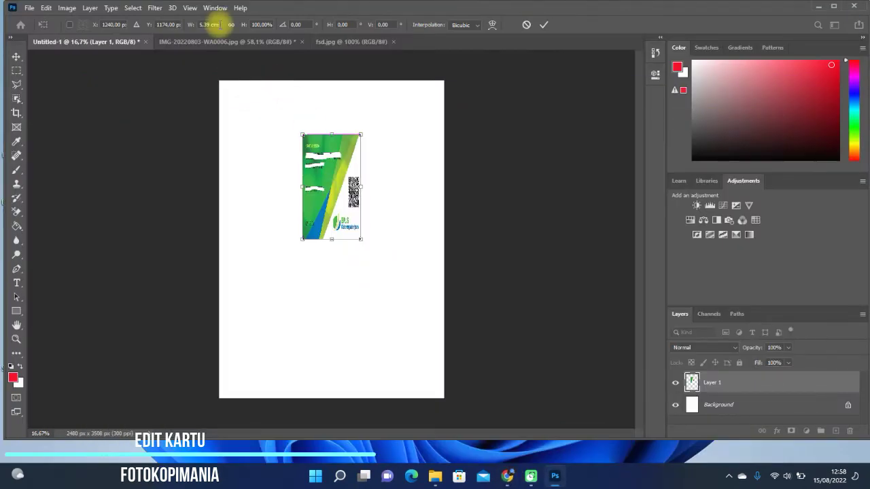
pyautogui.moveTo(211, 24); pyautogui.dragTo(175, 24)
pyautogui.write('8,56 c')
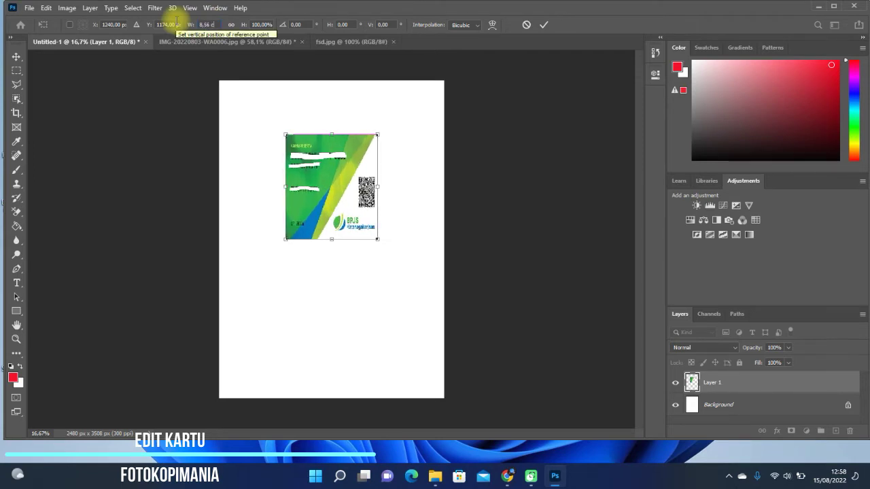
pyautogui.press('Return')
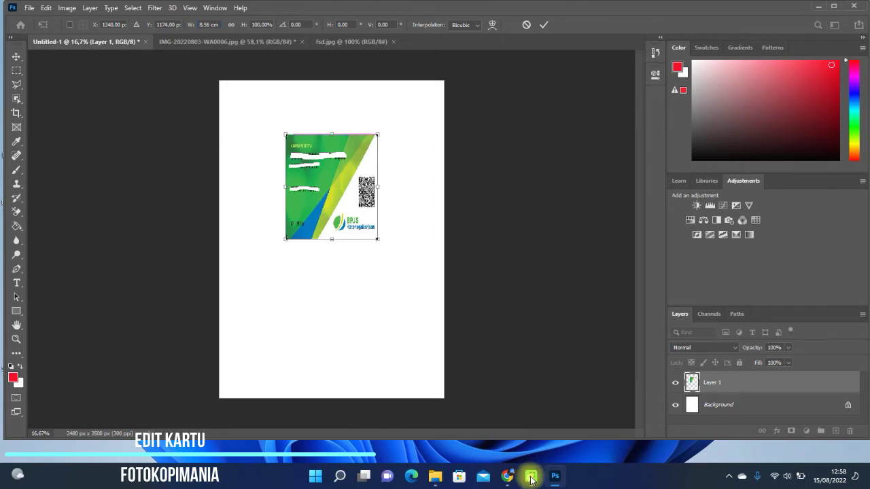
# Step: Set the card's height to 5,39 cm and commit the transform
pyautogui.click(508, 476)
pyautogui.click(508, 477)
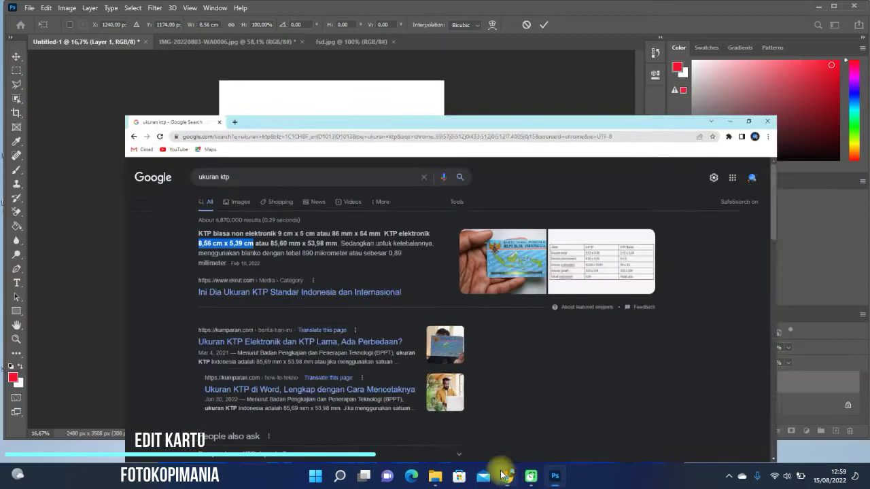
pyautogui.click(257, 24)
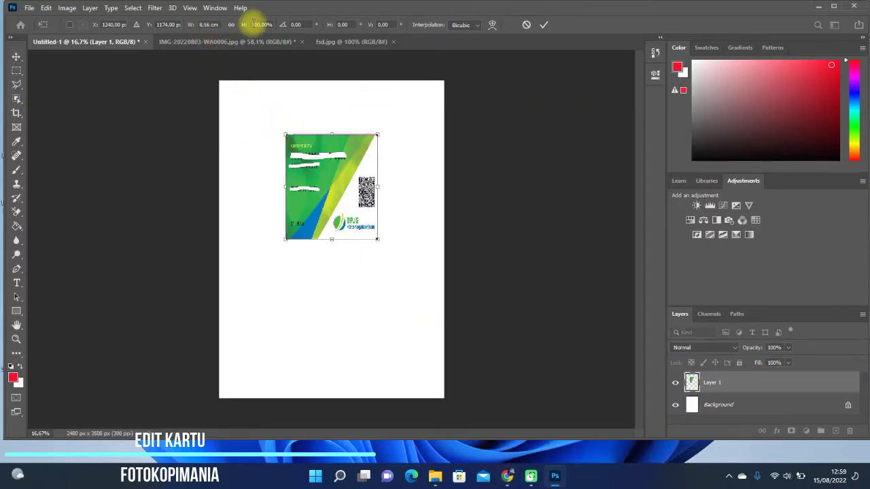
pyautogui.click(259, 25)
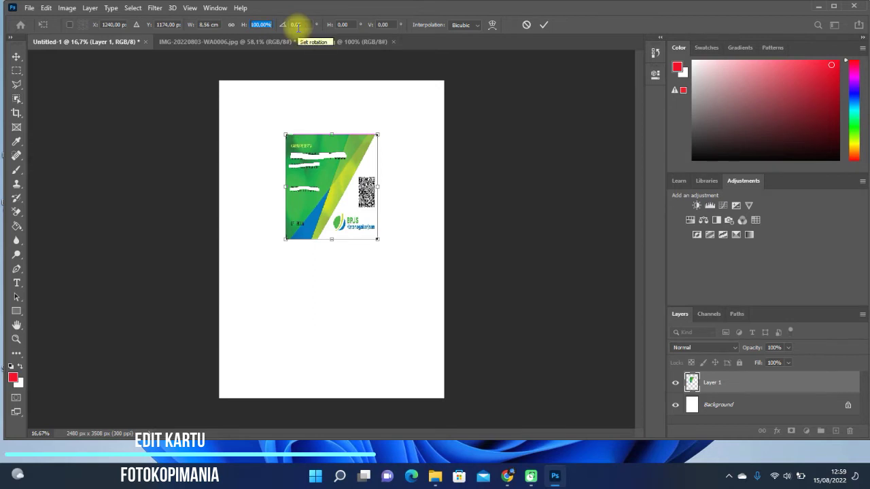
pyautogui.write('5,')
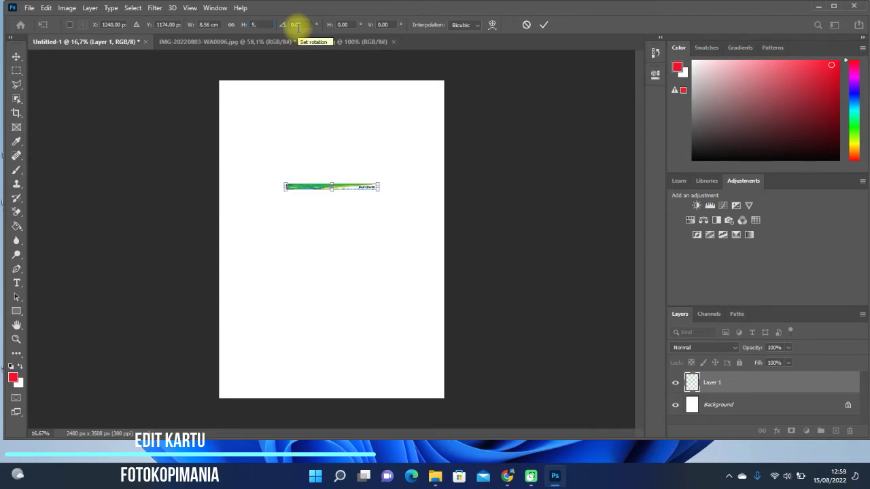
pyautogui.write('39 cm')
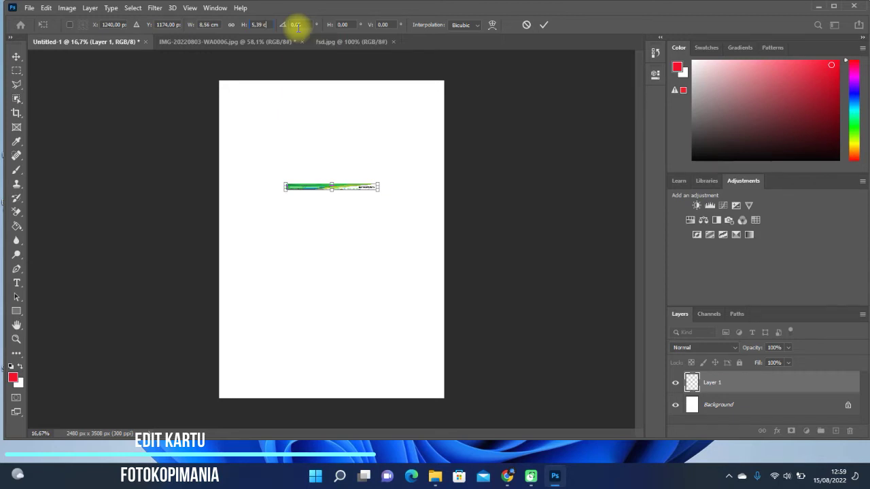
pyautogui.press('Return')
pyautogui.click(739, 380)
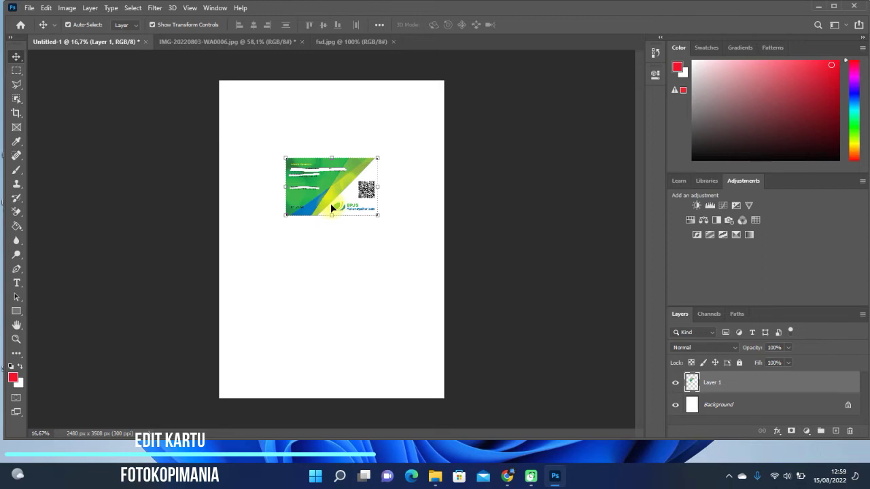
# Step: Move the card front to the A4 page's top-left corner, then switch to the fsd.jpg card back
pyautogui.moveTo(327, 188)
pyautogui.mouseDown()
pyautogui.moveTo(274, 140)
pyautogui.moveTo(277, 123)
pyautogui.mouseUp()
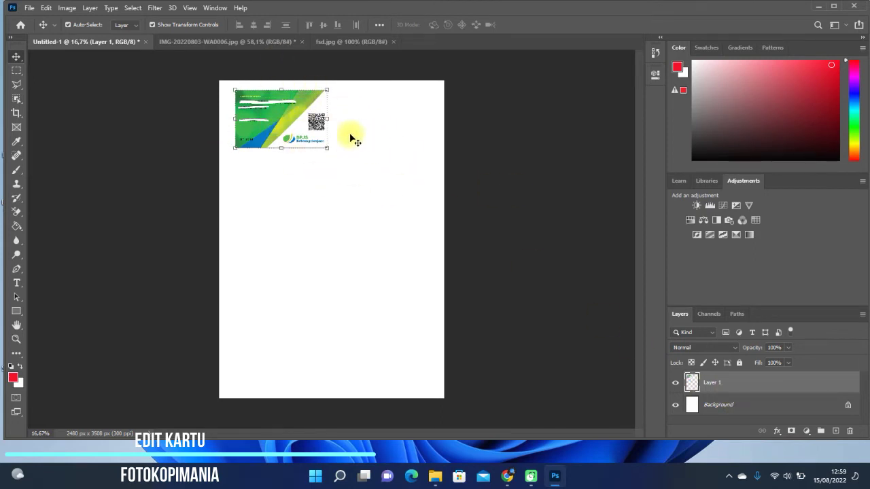
pyautogui.click(326, 184)
pyautogui.click(322, 41)
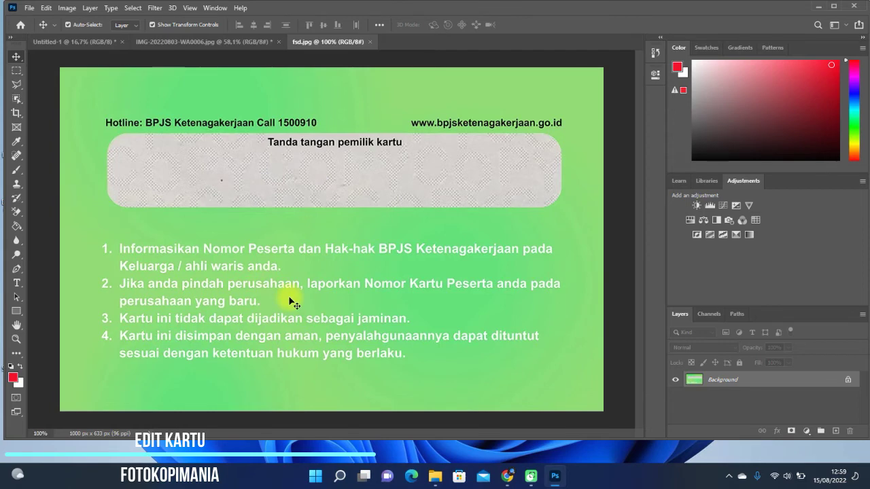
# Step: Bring the card back into the A4 page and check the standard KTP card size
pyautogui.moveTo(286, 219)
pyautogui.mouseDown()
pyautogui.moveTo(79, 61)
pyautogui.moveTo(380, 307)
pyautogui.moveTo(366, 234)
pyautogui.mouseUp()
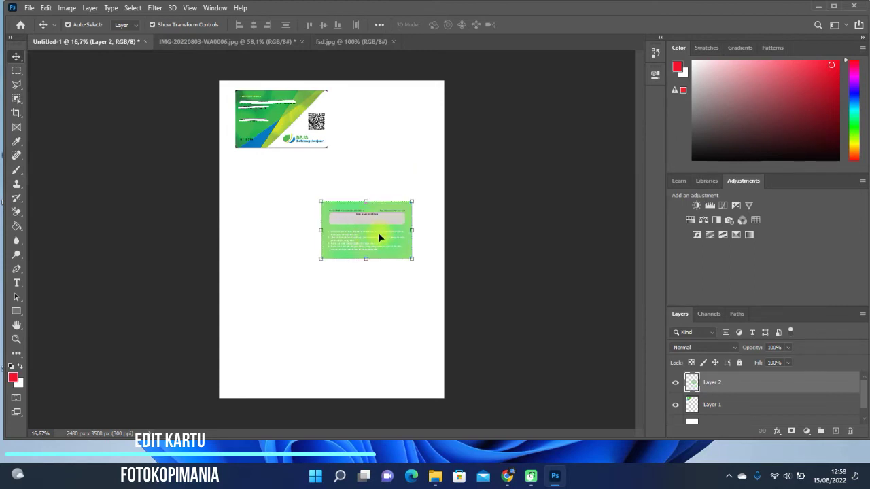
pyautogui.hotkey('ctrl', 't')
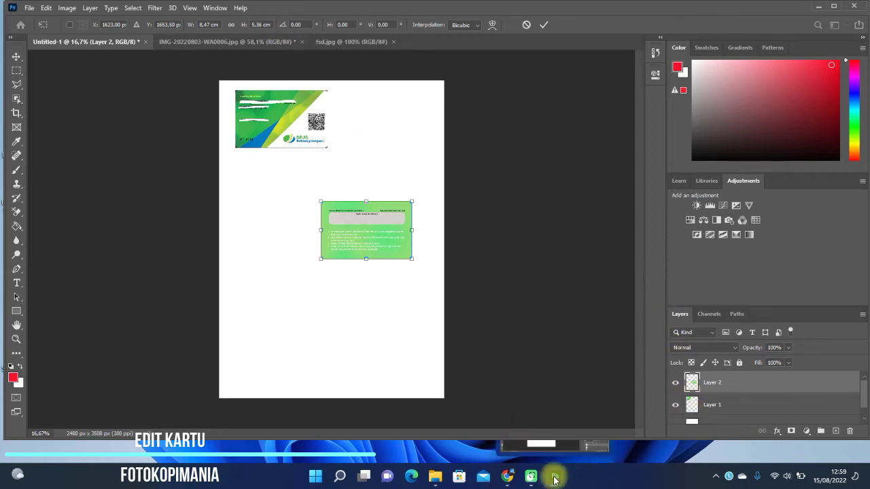
pyautogui.click(509, 477)
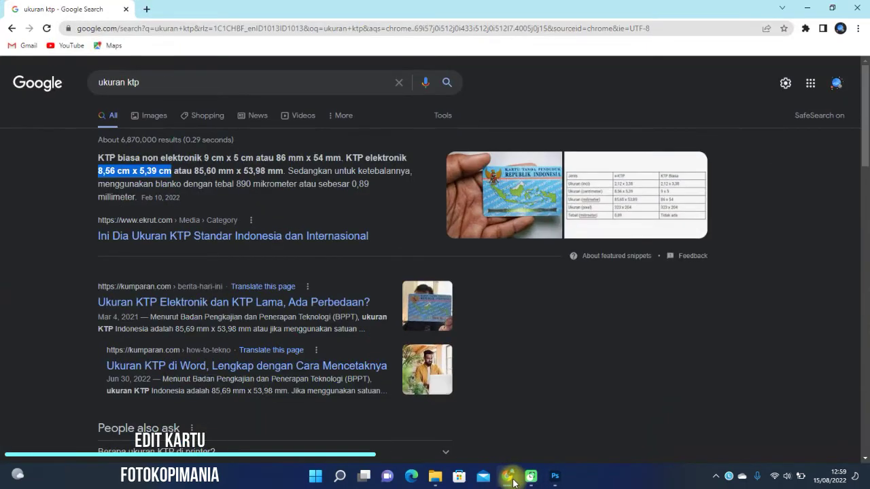
pyautogui.click(509, 477)
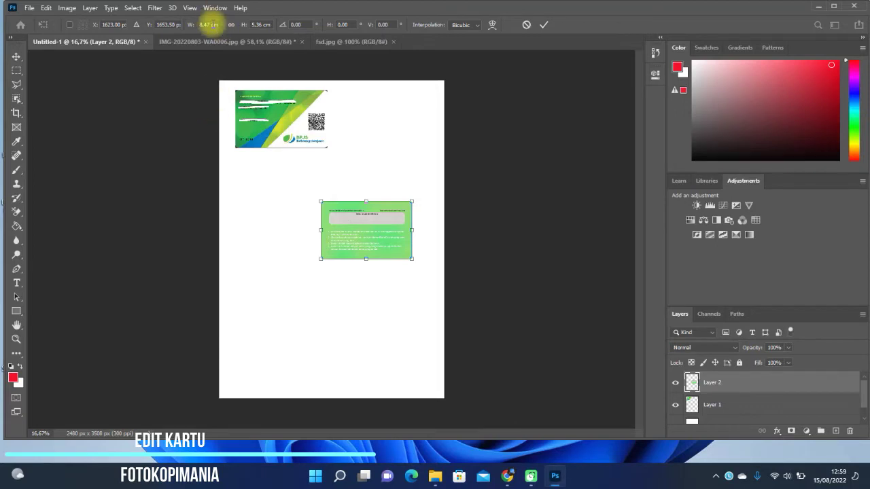
# Step: Resize the card back to 8,56 × 5,39 cm with Free Transform
pyautogui.click(208, 25)
pyautogui.write('8,')
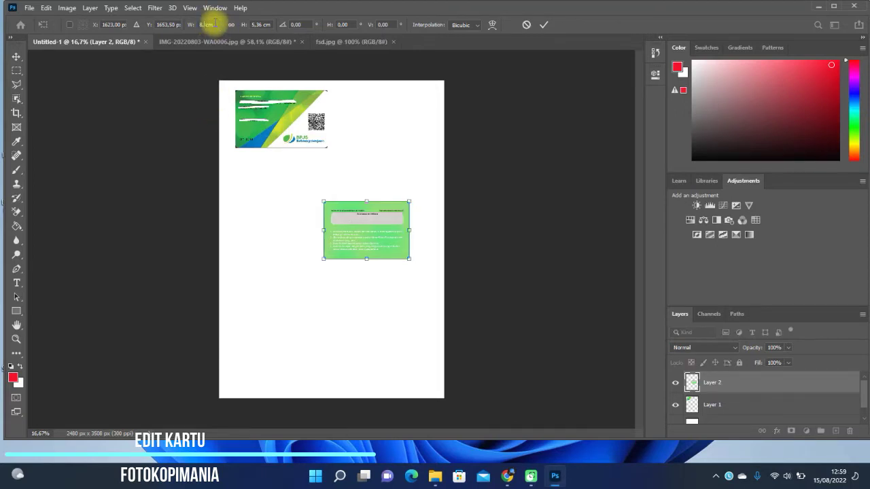
pyautogui.write('56')
pyautogui.press('Return')
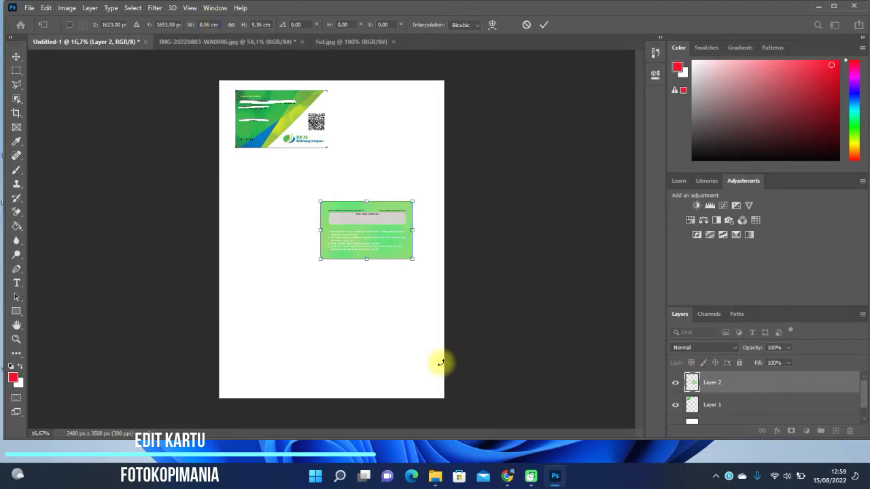
pyautogui.click(508, 477)
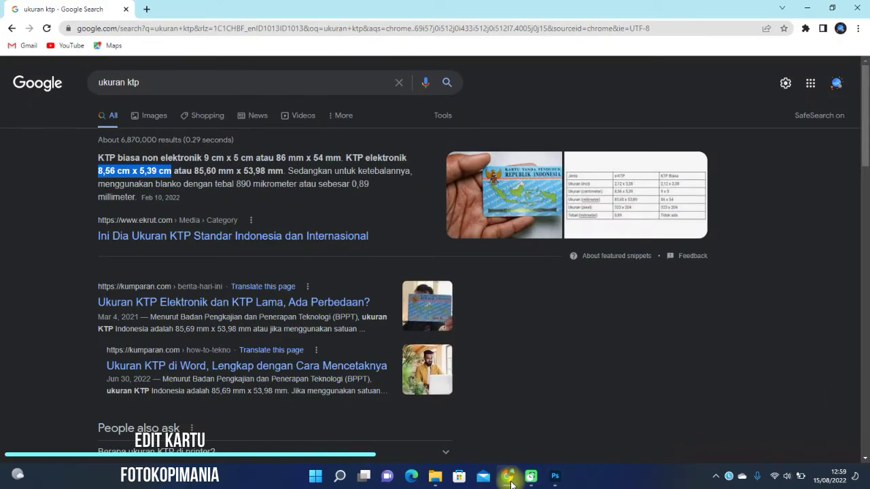
pyautogui.click(508, 477)
pyautogui.click(262, 25)
pyautogui.write('5,39')
pyautogui.press('Tab')
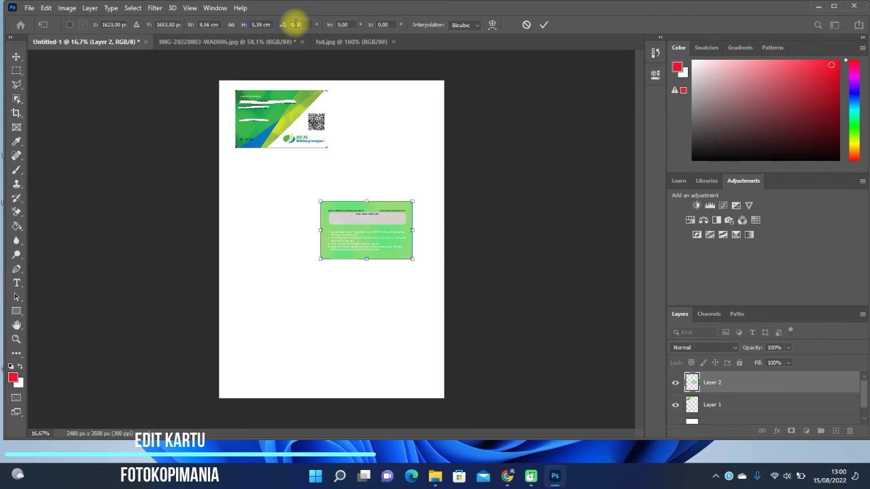
pyautogui.press('Return')
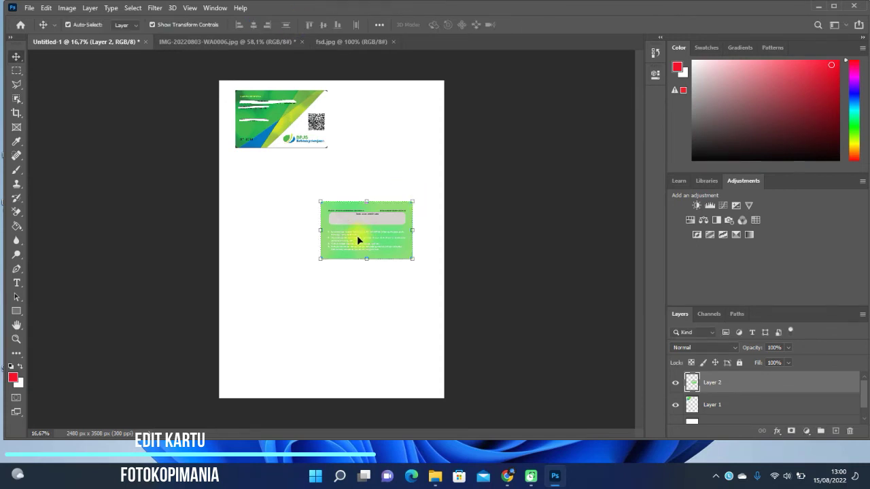
# Step: Place the card back beside the card front along the page's top edge, nudged slightly left
pyautogui.moveTo(358, 236); pyautogui.dragTo(363, 212)
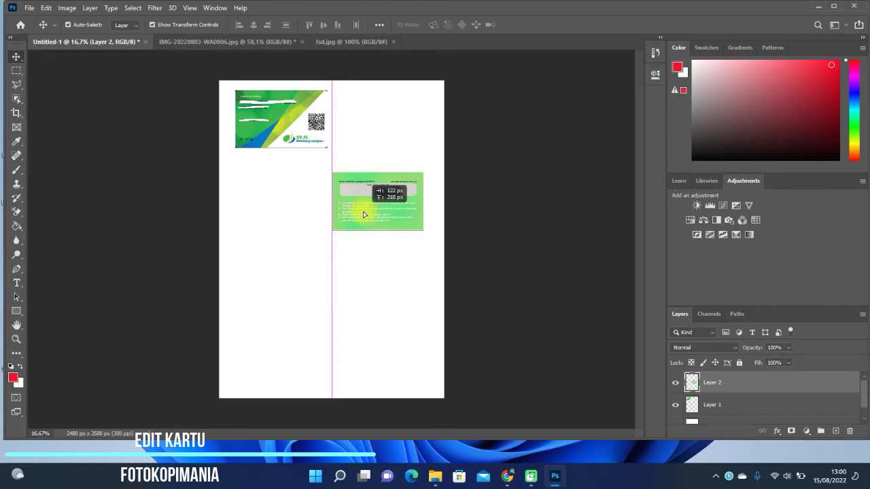
pyautogui.moveTo(364, 214); pyautogui.dragTo(363, 136)
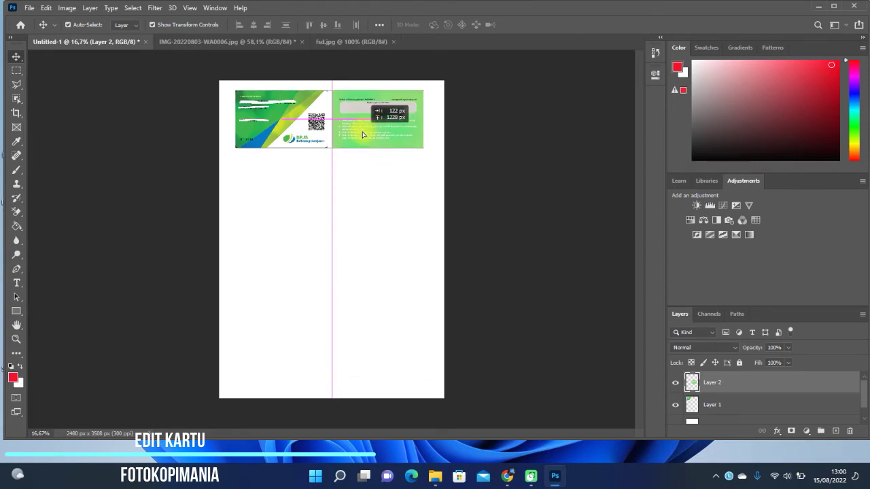
pyautogui.moveTo(363, 136); pyautogui.dragTo(363, 135)
pyautogui.hotkey('shift', 'Left')
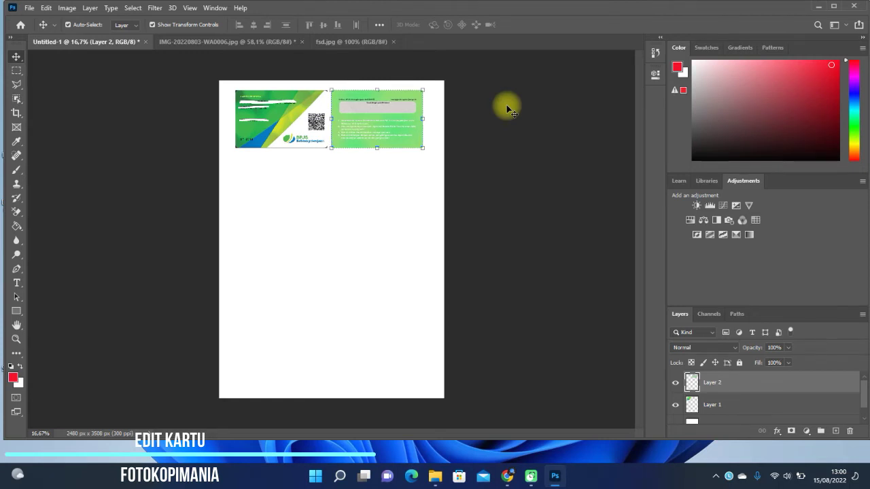
pyautogui.hotkey('shift', 'Left')
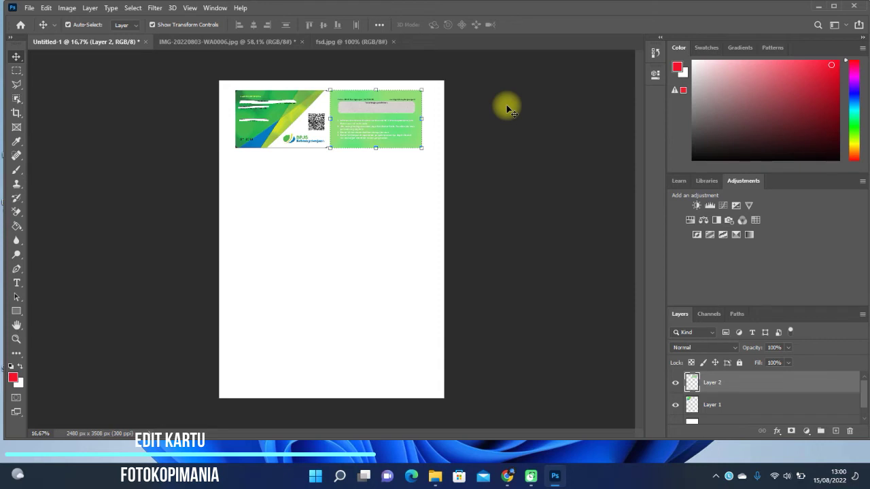
pyautogui.click(388, 228)
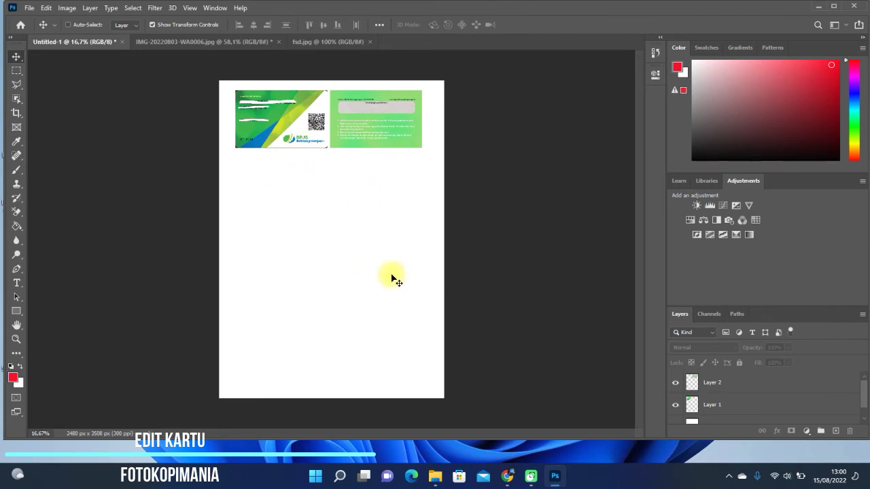
# Step: Choose EPSON L3150 Series as the printer and bring up its properties
pyautogui.hotkey('ctrl', 'p')
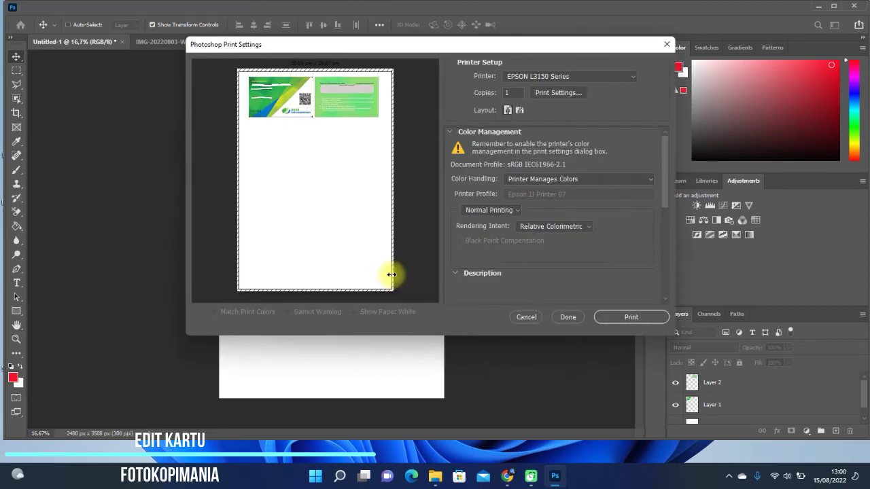
pyautogui.click(625, 76)
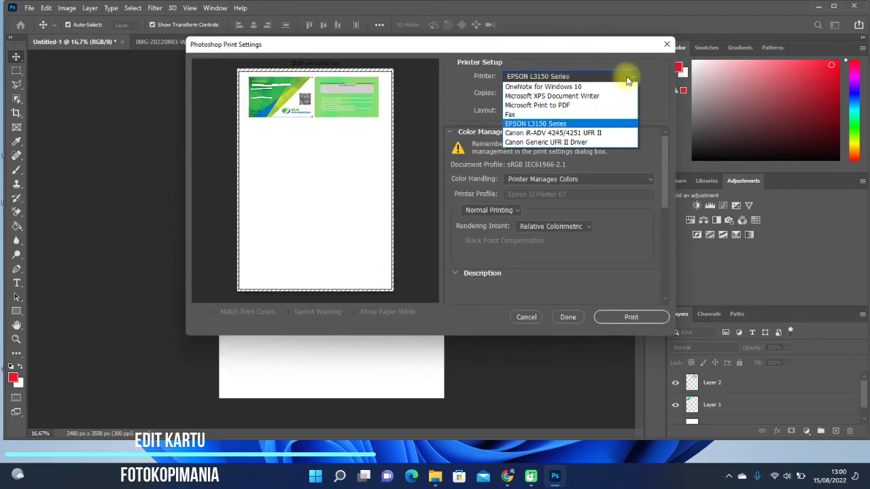
pyautogui.click(553, 123)
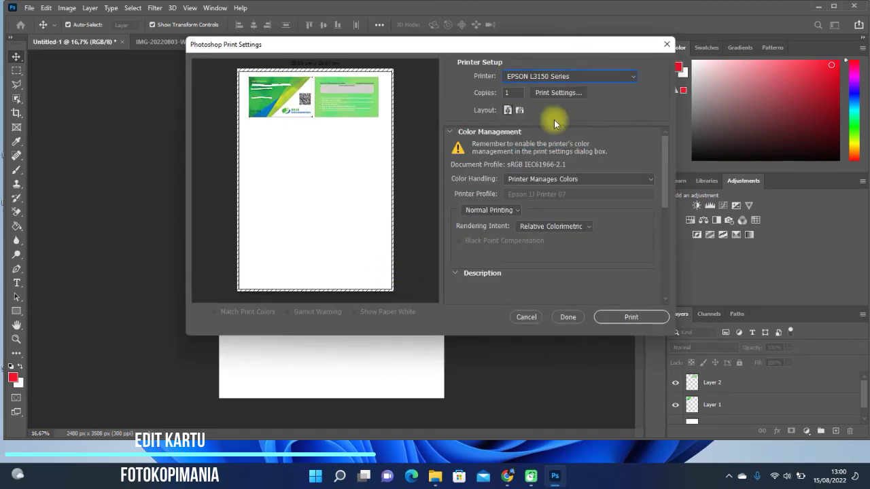
pyautogui.click(556, 92)
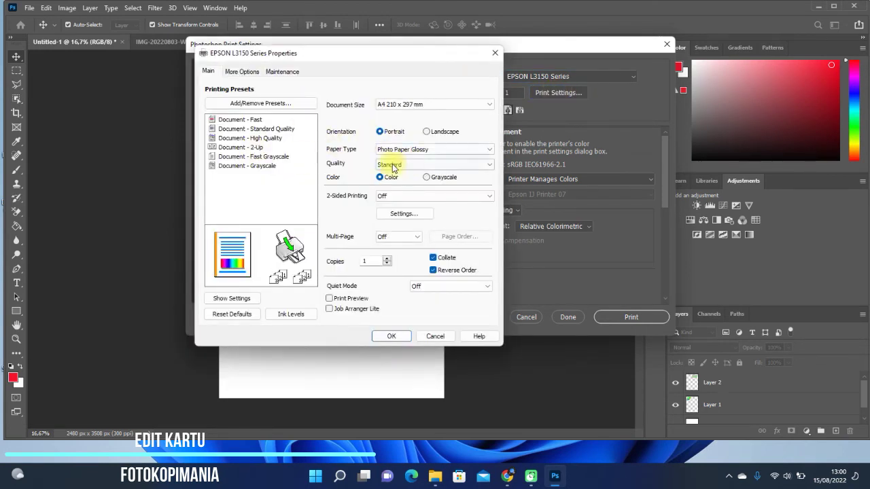
# Step: Confirm the EPSON properties with Photo Paper Glossy, Standard quality and colour printing
pyautogui.click(464, 149)
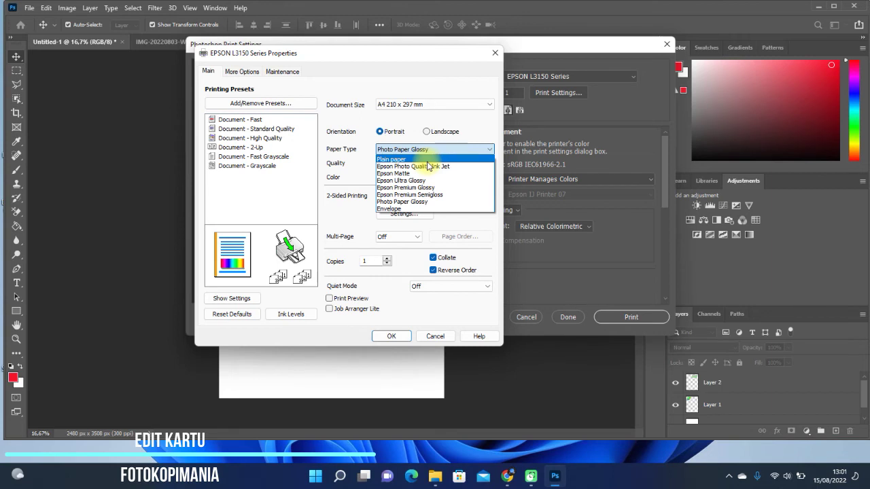
pyautogui.click(419, 203)
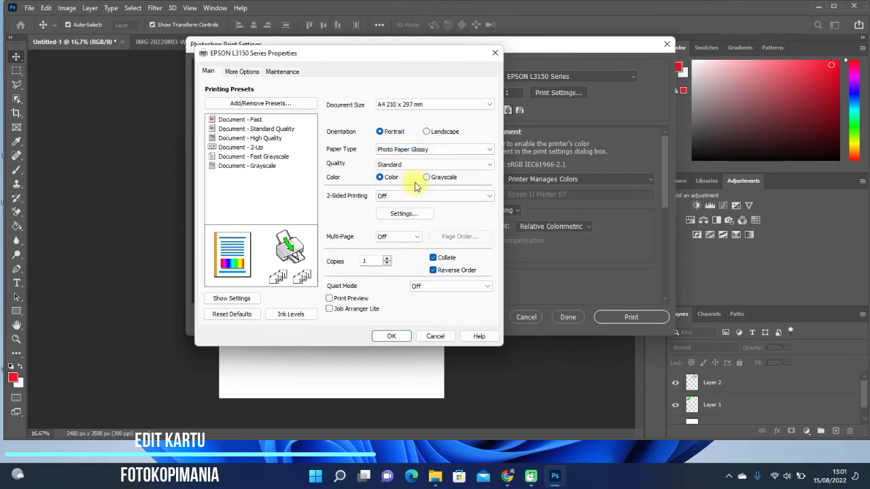
pyautogui.click(487, 165)
pyautogui.click(486, 165)
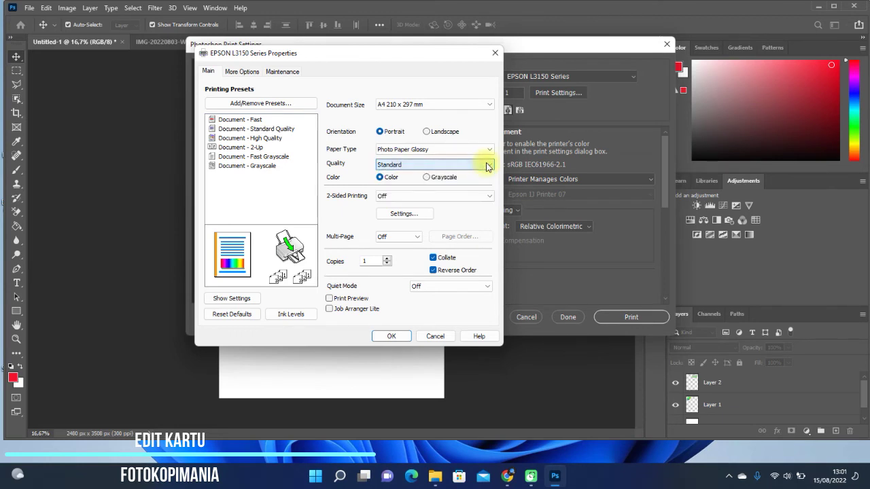
pyautogui.click(382, 178)
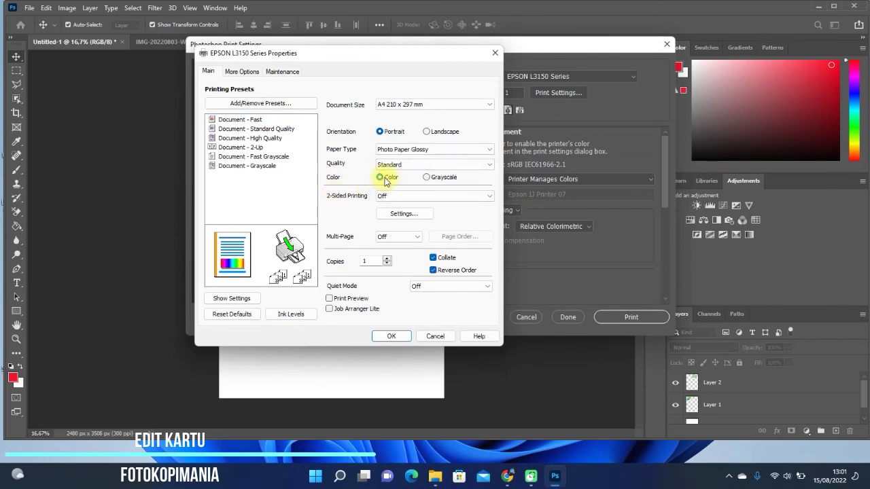
pyautogui.click(392, 336)
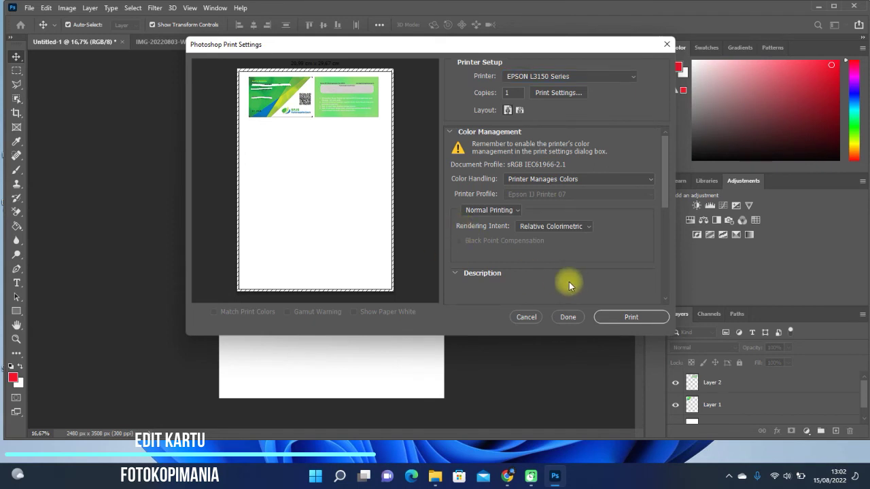
# Step: Print the page, proceeding past the printable-area clipping warning
pyautogui.click(635, 318)
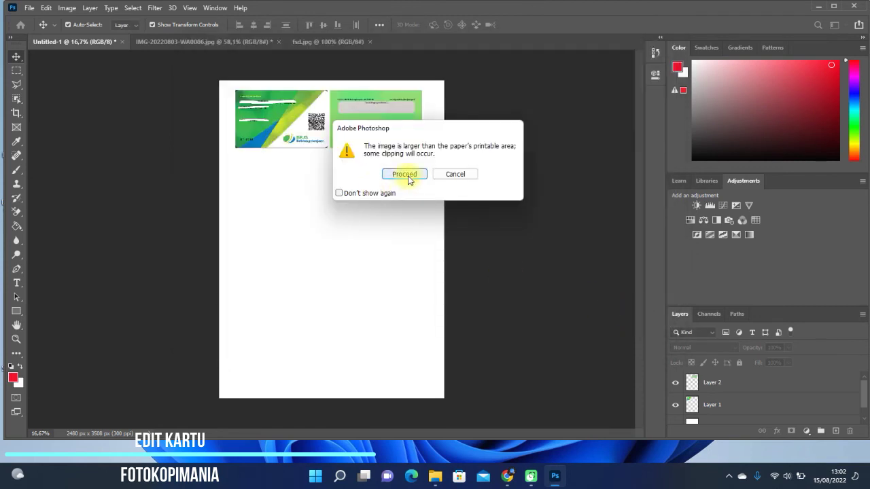
pyautogui.click(407, 175)
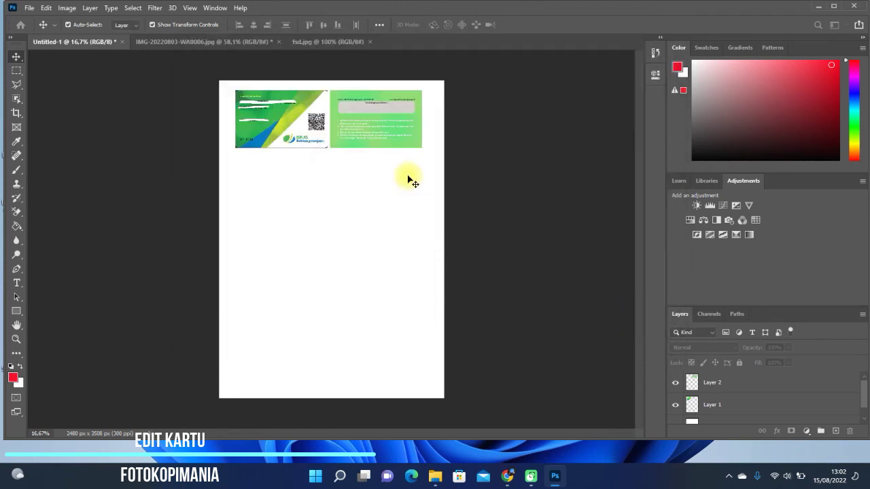